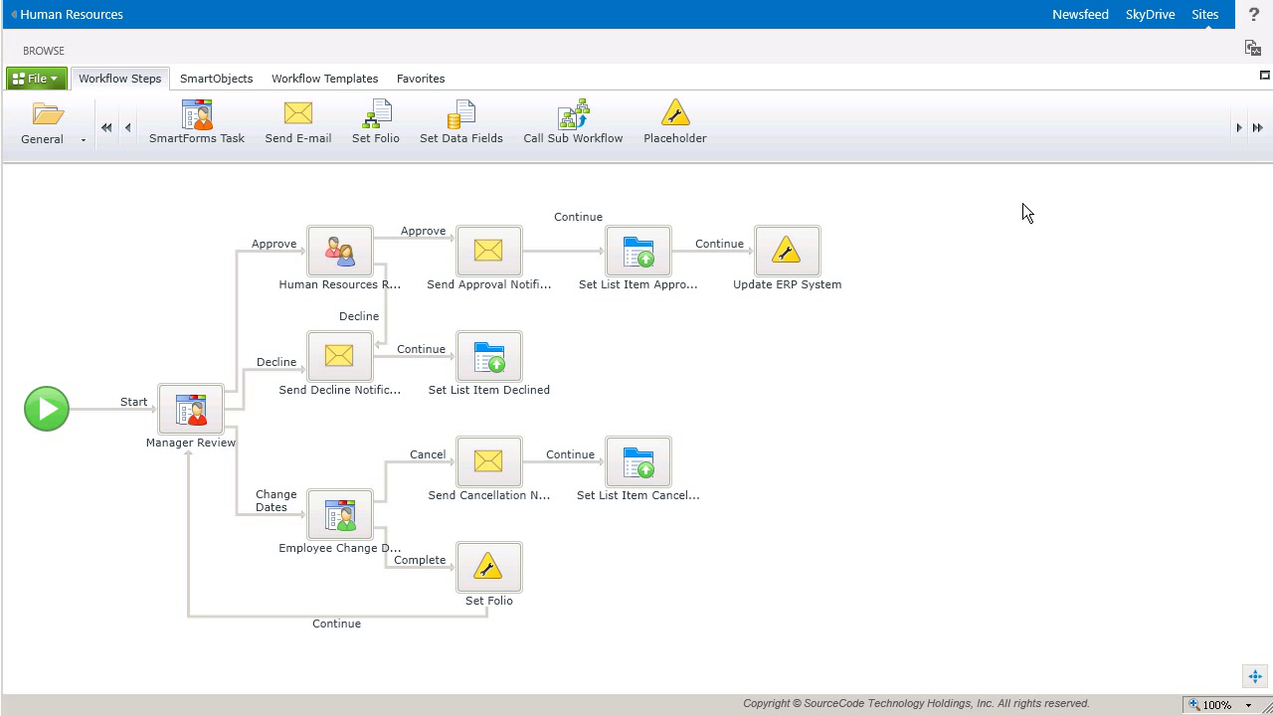
Examine the workflow's name and folio settings and the configured actions of the Manager Review and Employee Change Dates tasks.
click(52, 414)
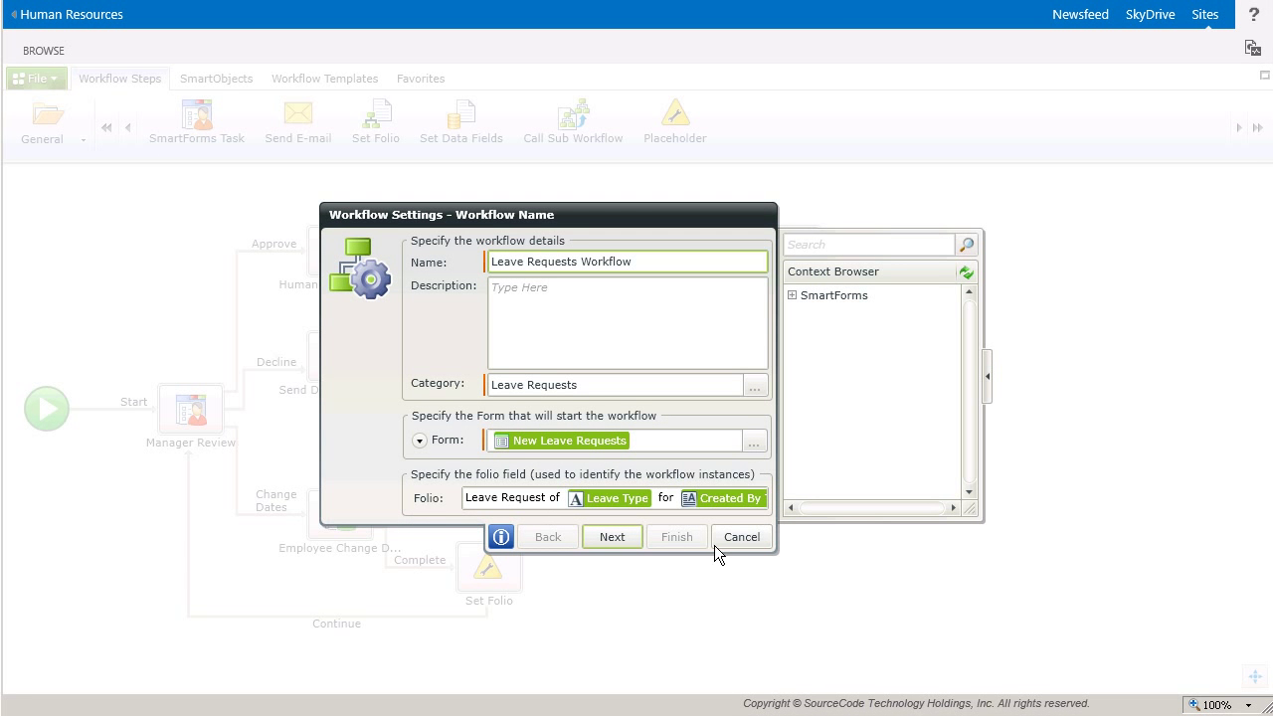
click(761, 546)
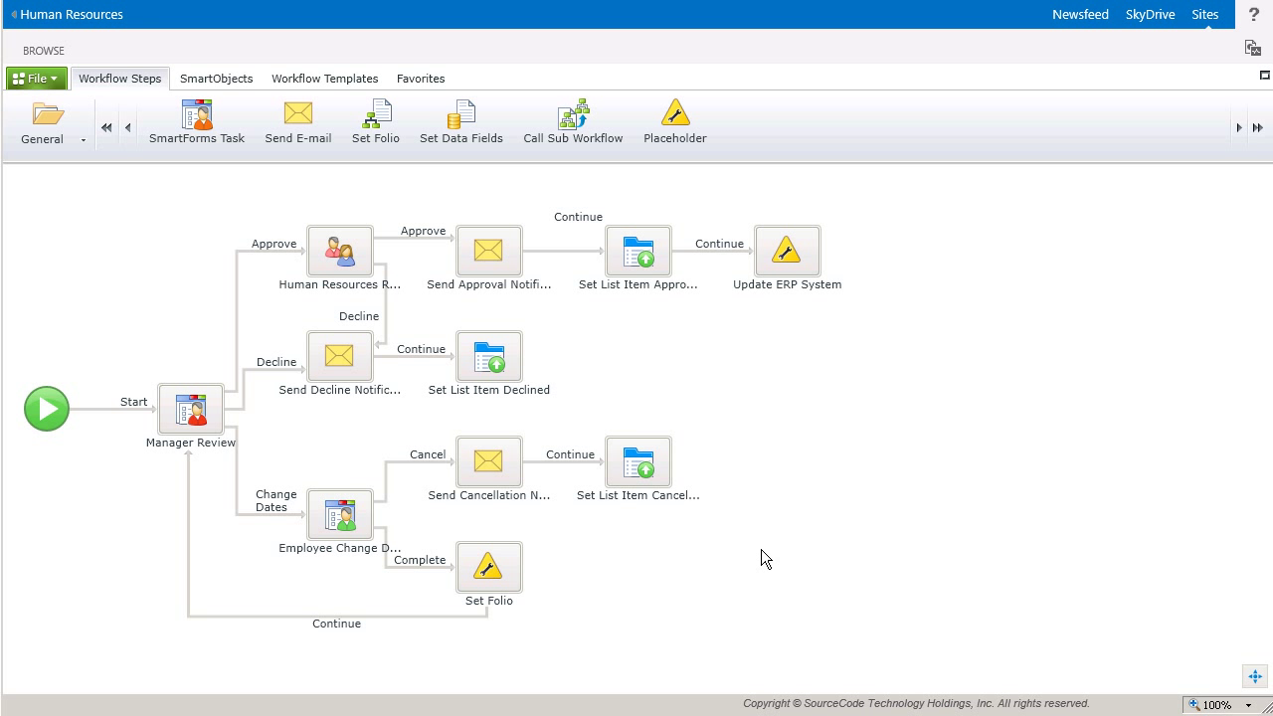
double_click(203, 422)
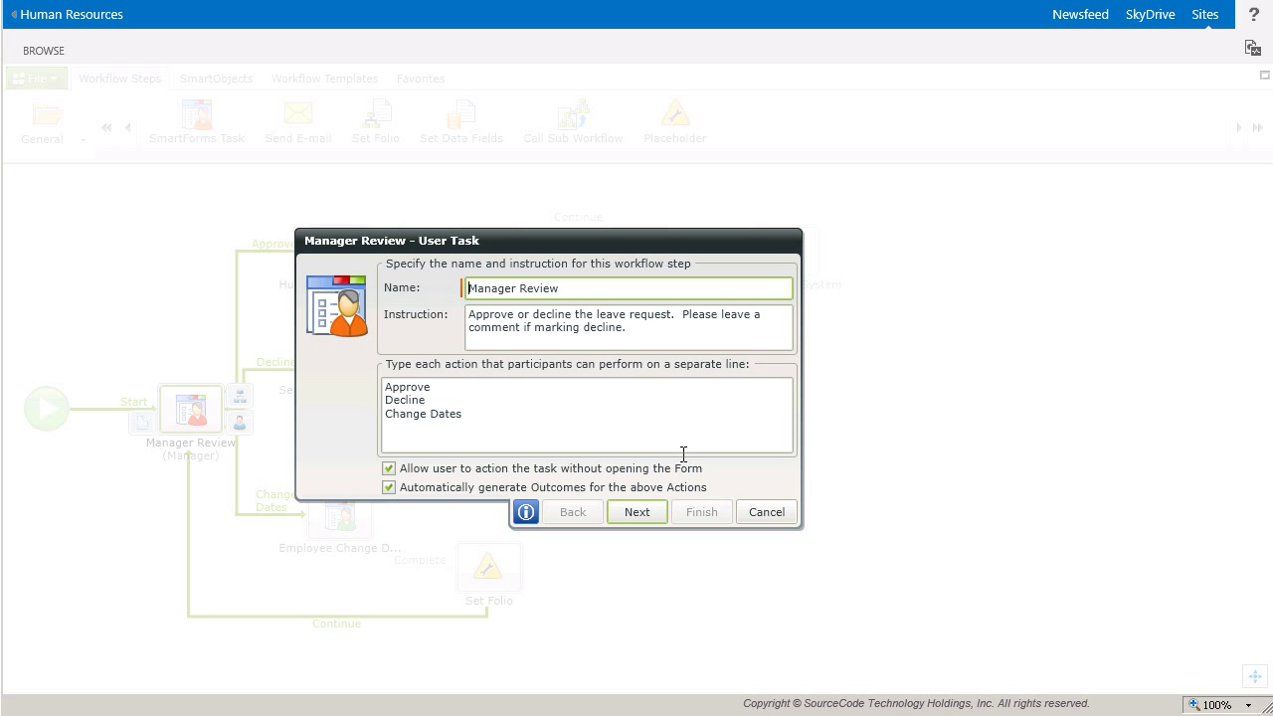
click(788, 522)
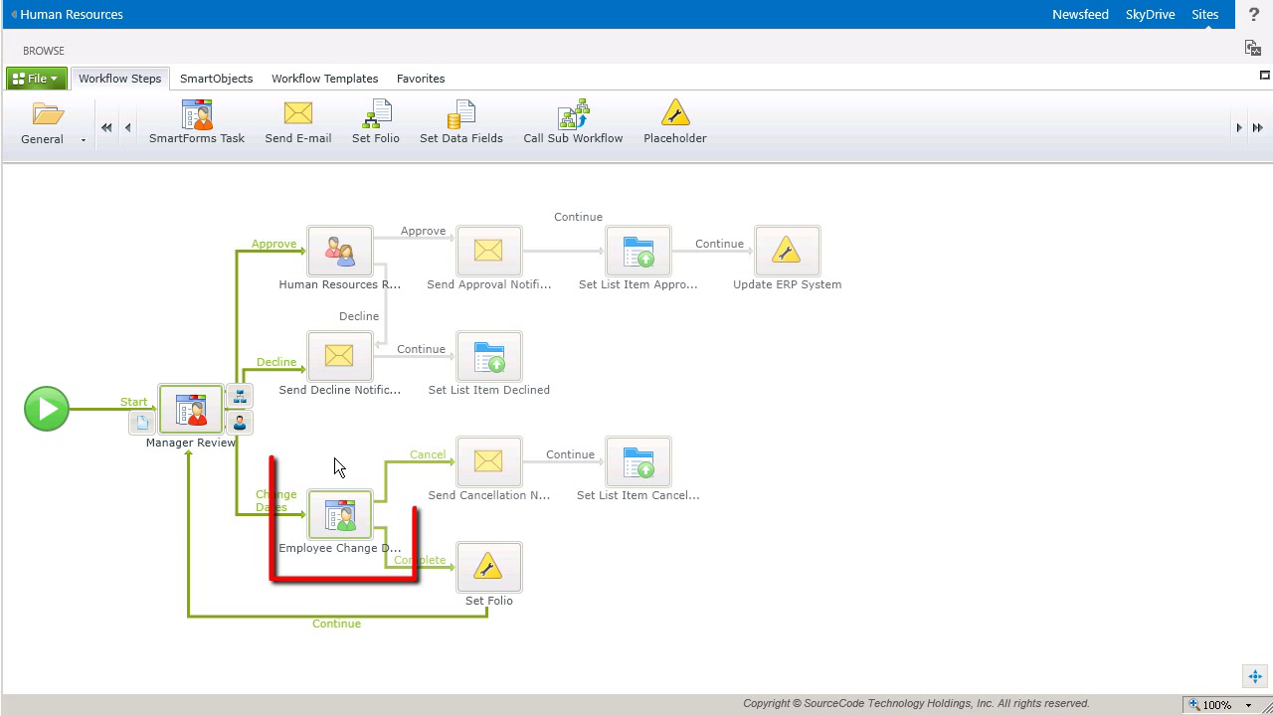
click(354, 525)
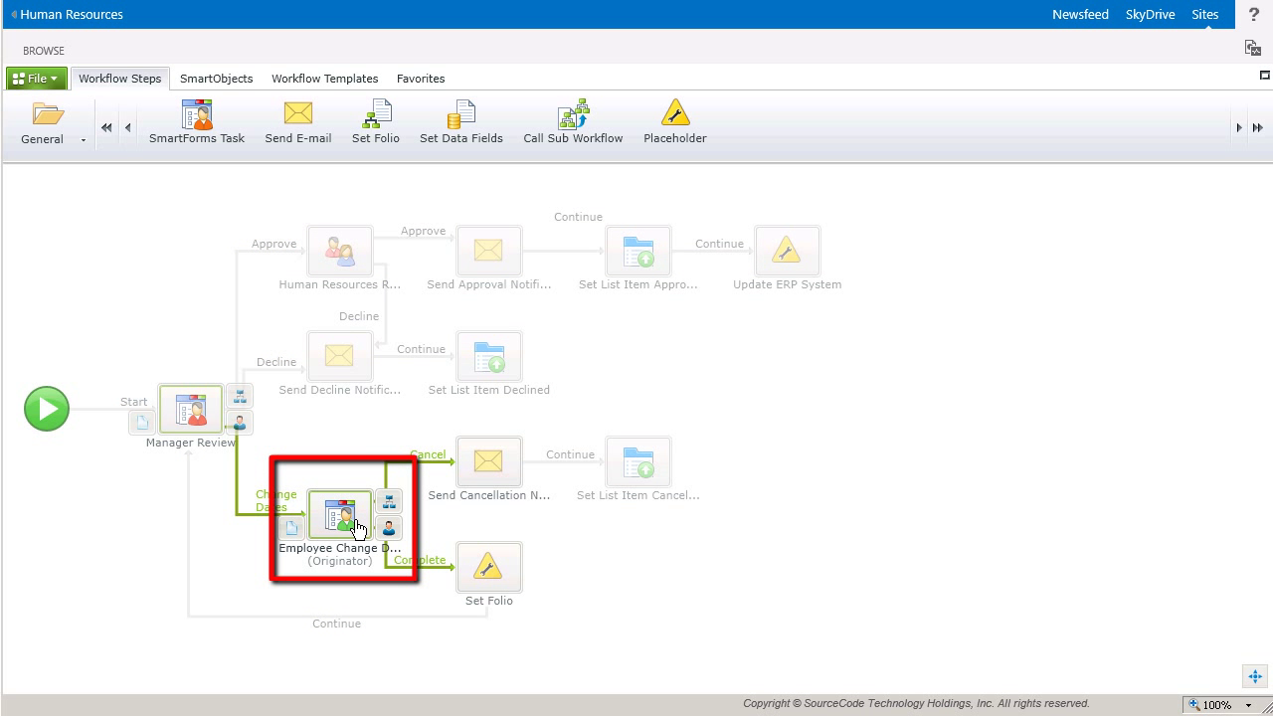
double_click(356, 525)
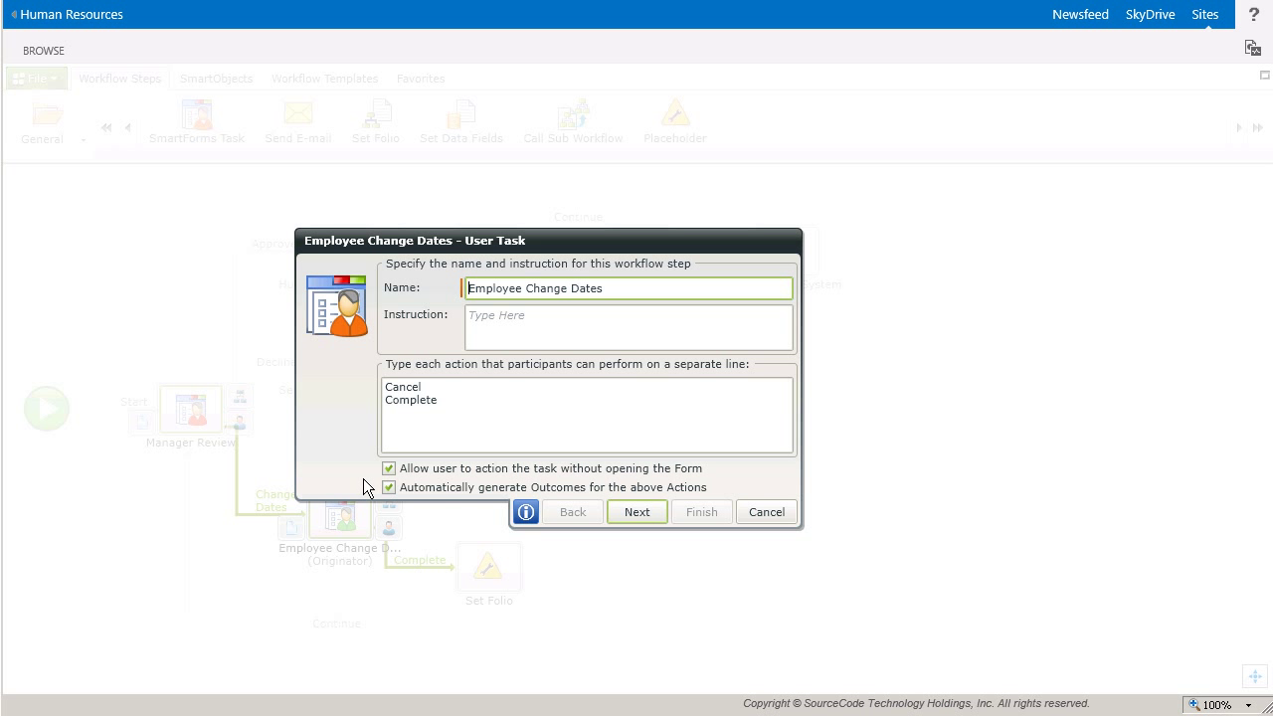
click(781, 524)
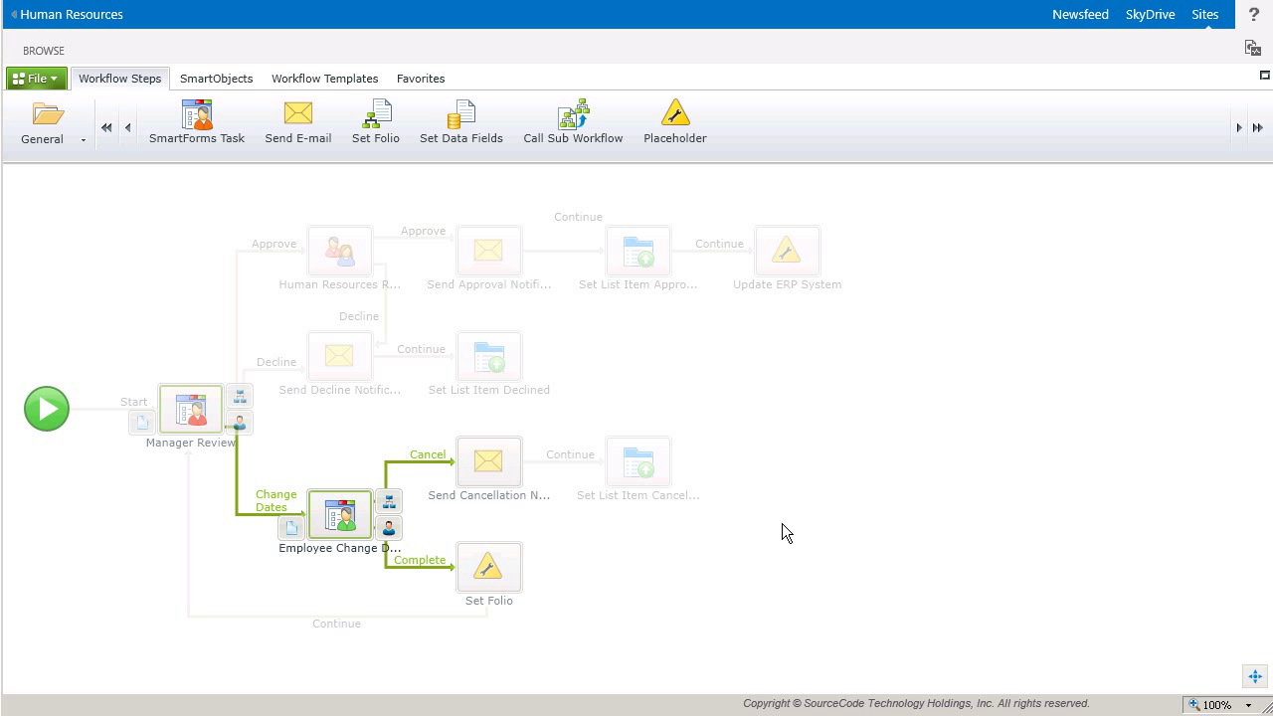
click(627, 549)
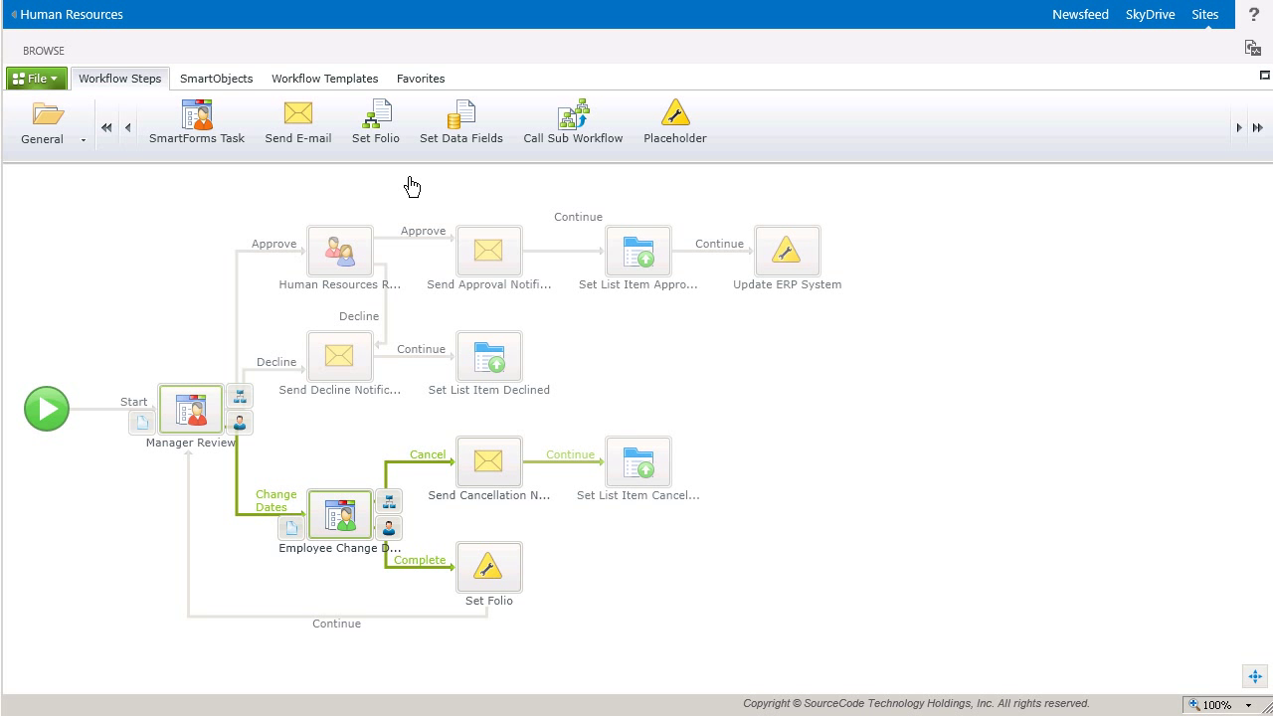
Replace the Set Folio placeholder with a Set Folio step and enter the folio text "Leave Request of for (Revised Dates)".
drag(395, 139, 498, 574)
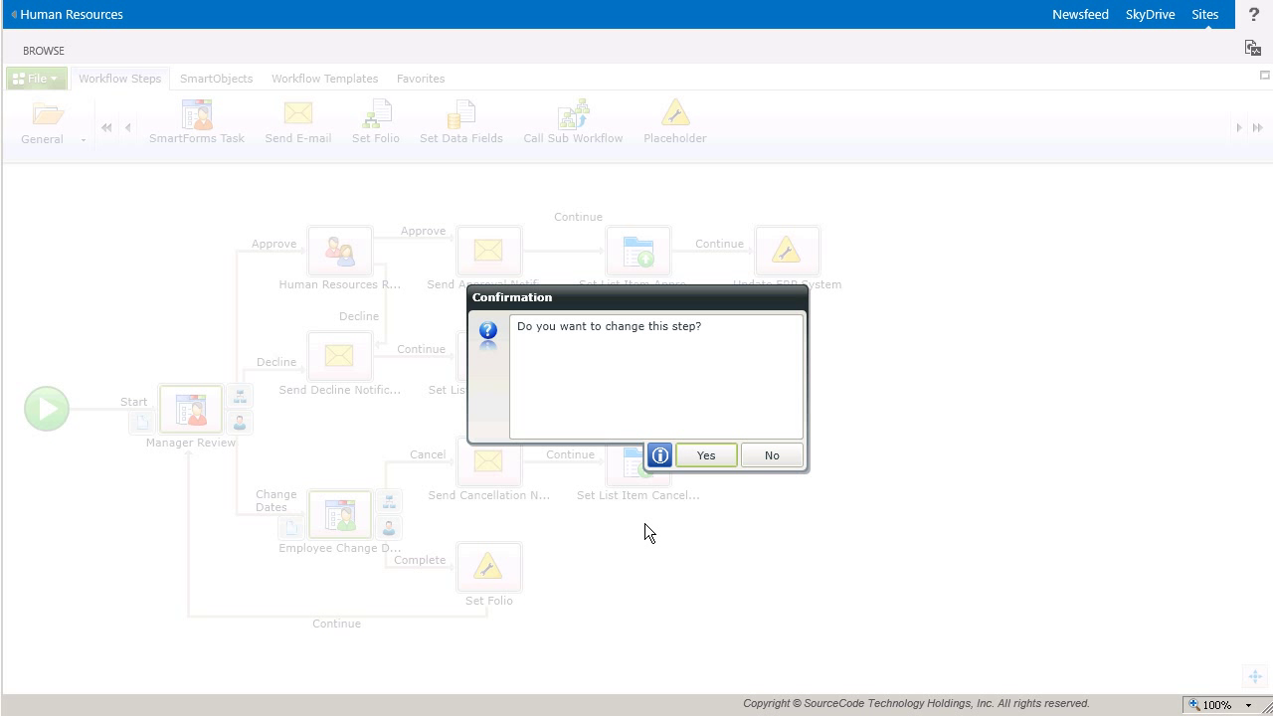
click(705, 456)
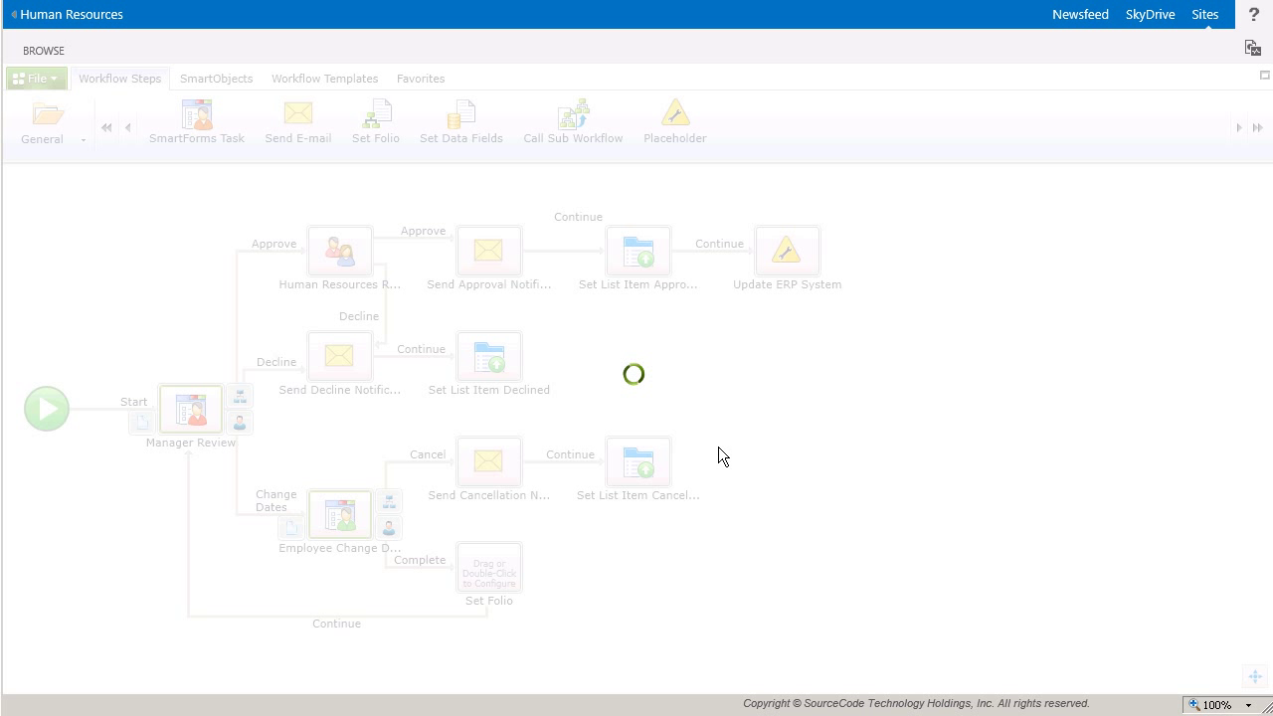
click(607, 300)
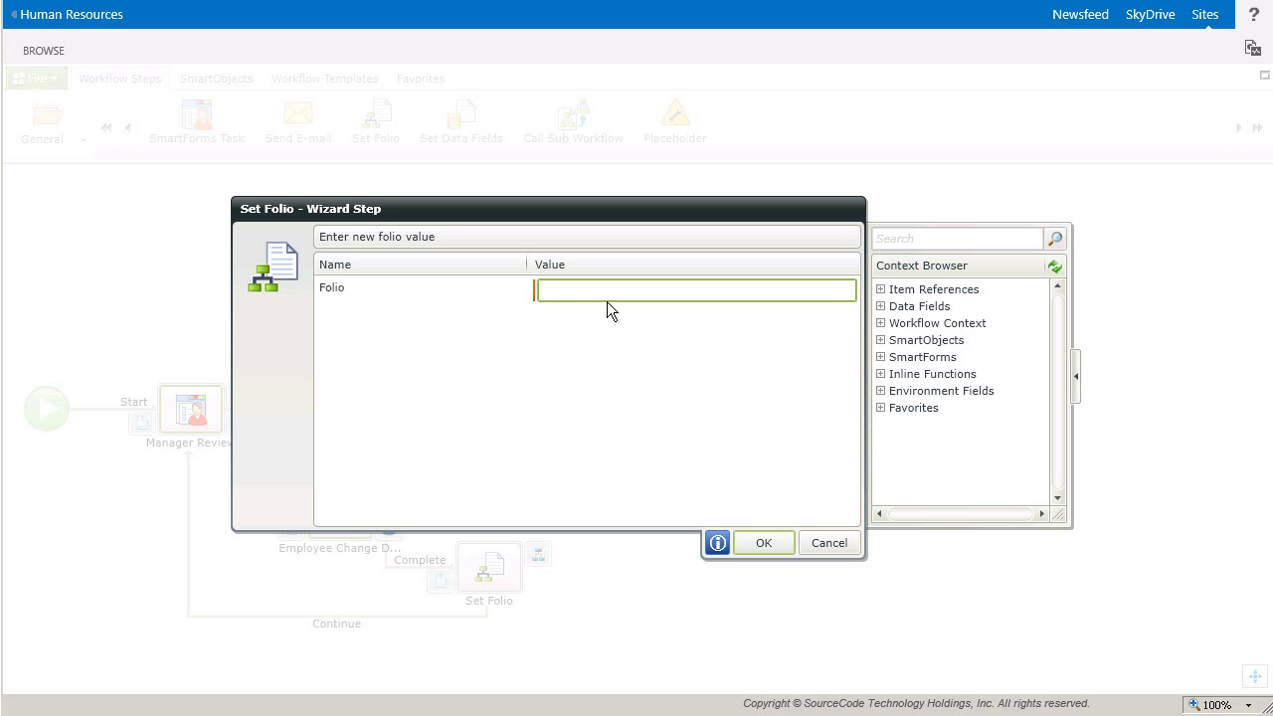
text(Leave Request of  for  (Revised Dates))
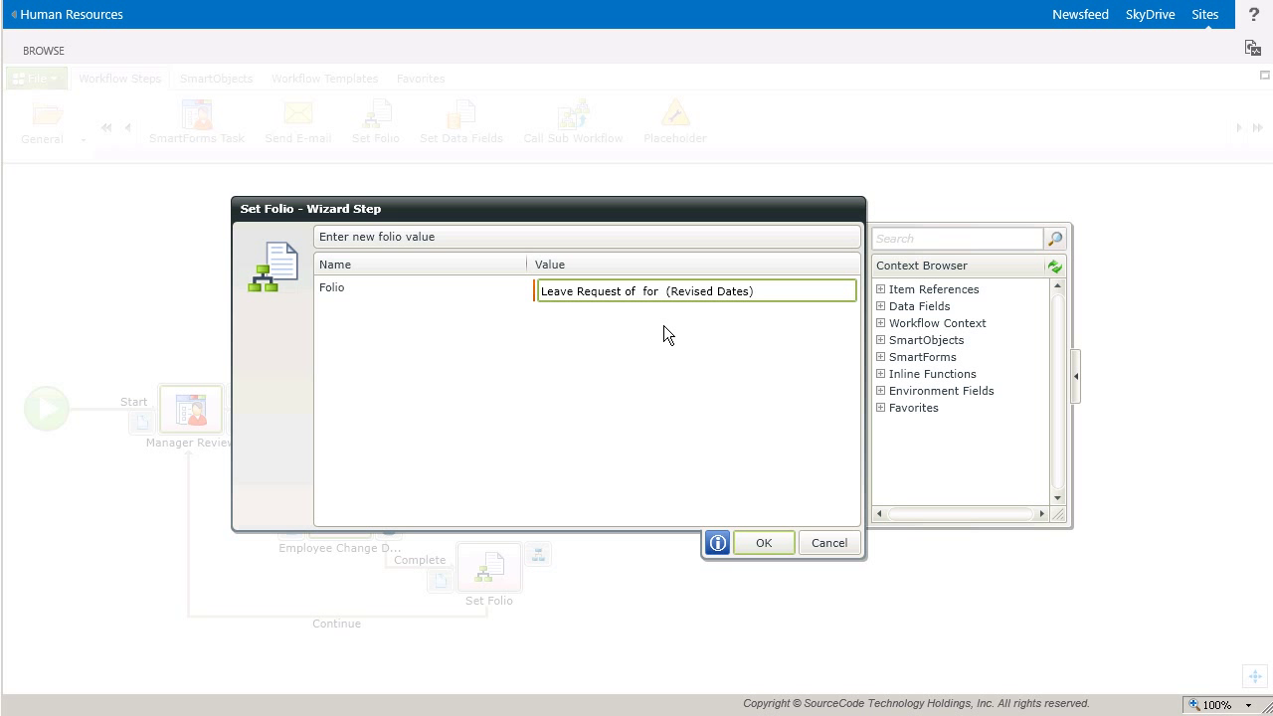
Insert the Leave Type field from the Leave Requests item reference after "Leave Request of" in the folio value.
click(880, 290)
click(896, 306)
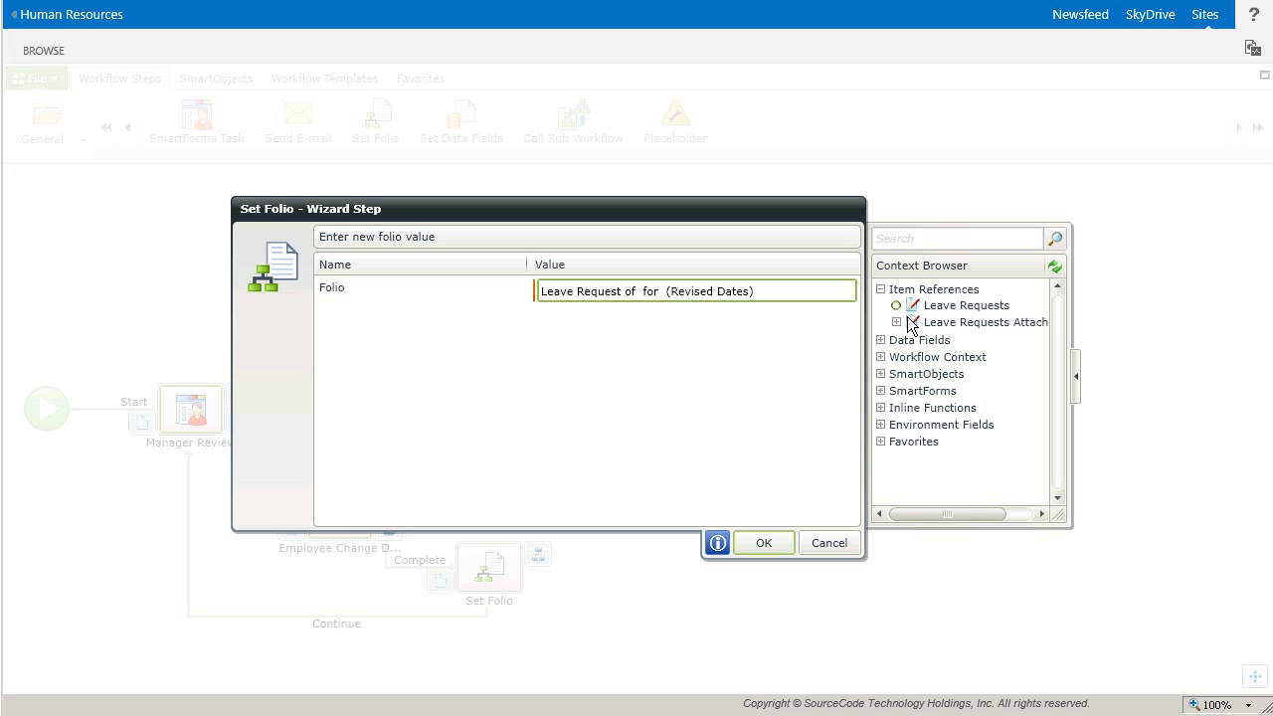
drag(970, 382, 651, 307)
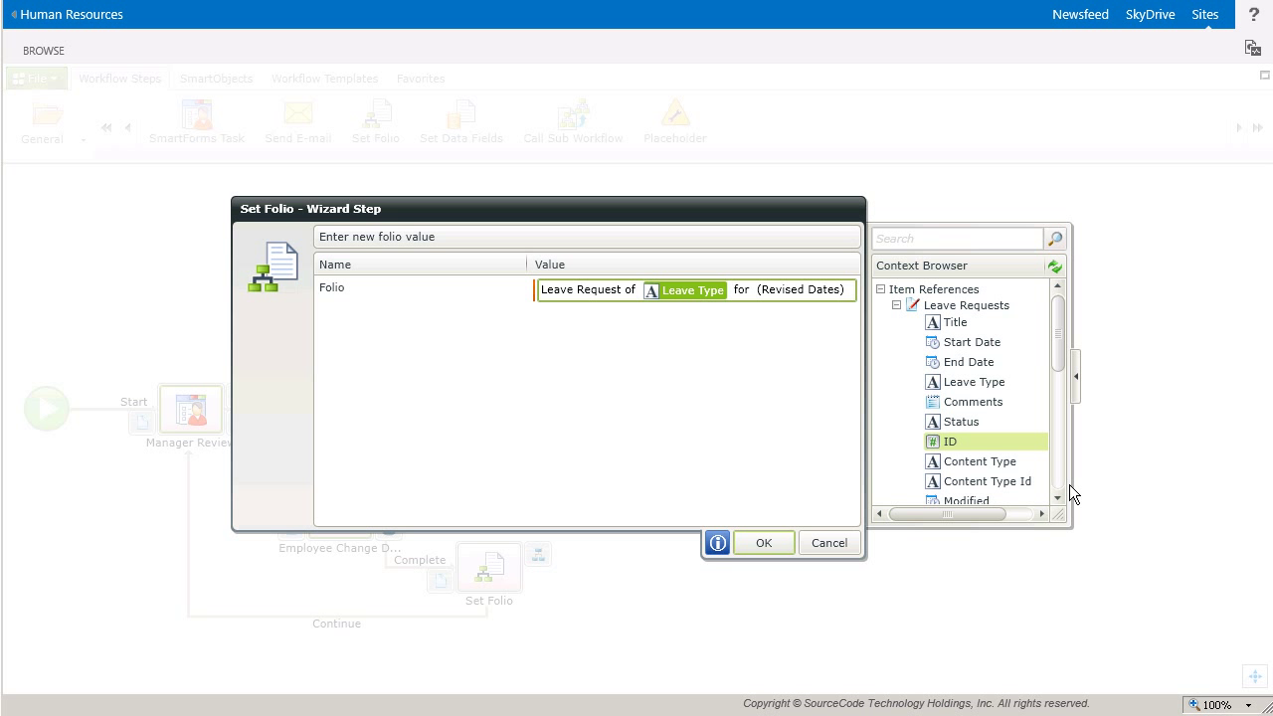
Insert the Created By (Value) field after "for" in the folio value, highlight the "(Revised Dates)" text, and confirm the Set Folio step.
scroll(1070, 511, down, 1)
scroll(1071, 514, down, 3)
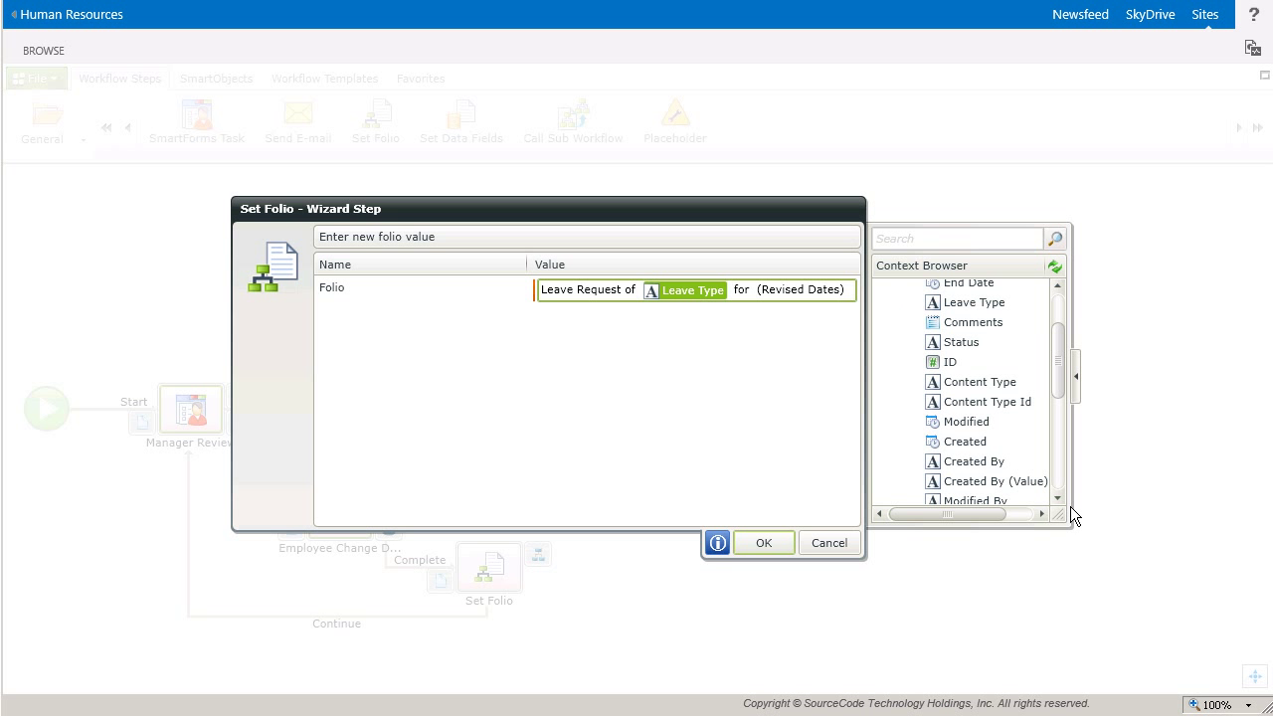
drag(952, 481, 764, 304)
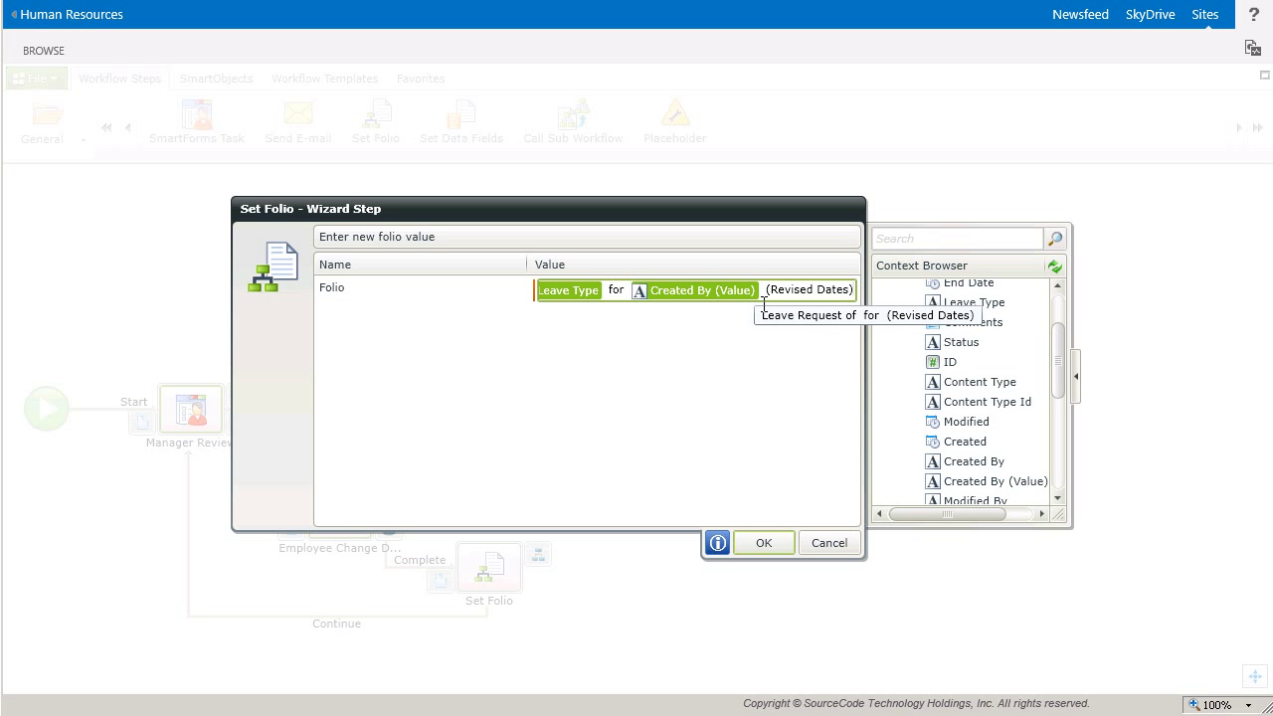
key(shift+Left)
key(shift+Left)
key(shift+Left)
key(shift+Left)
key(shift+Left)
key(shift+Left)
key(shift+Left)
key(shift+Left)
key(shift+Left)
key(shift+Left)
key(shift+Left)
key(shift+Left)
key(shift+Left)
key(shift+Left)
key(shift+Left)
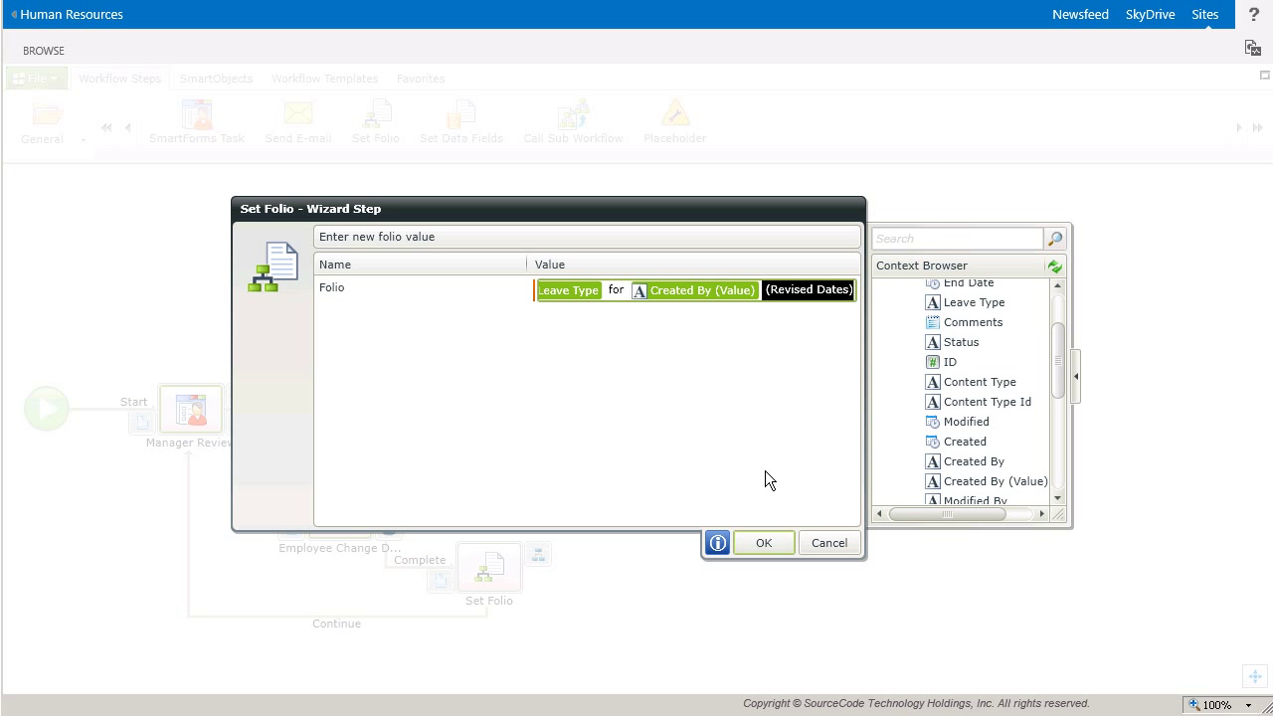
click(785, 551)
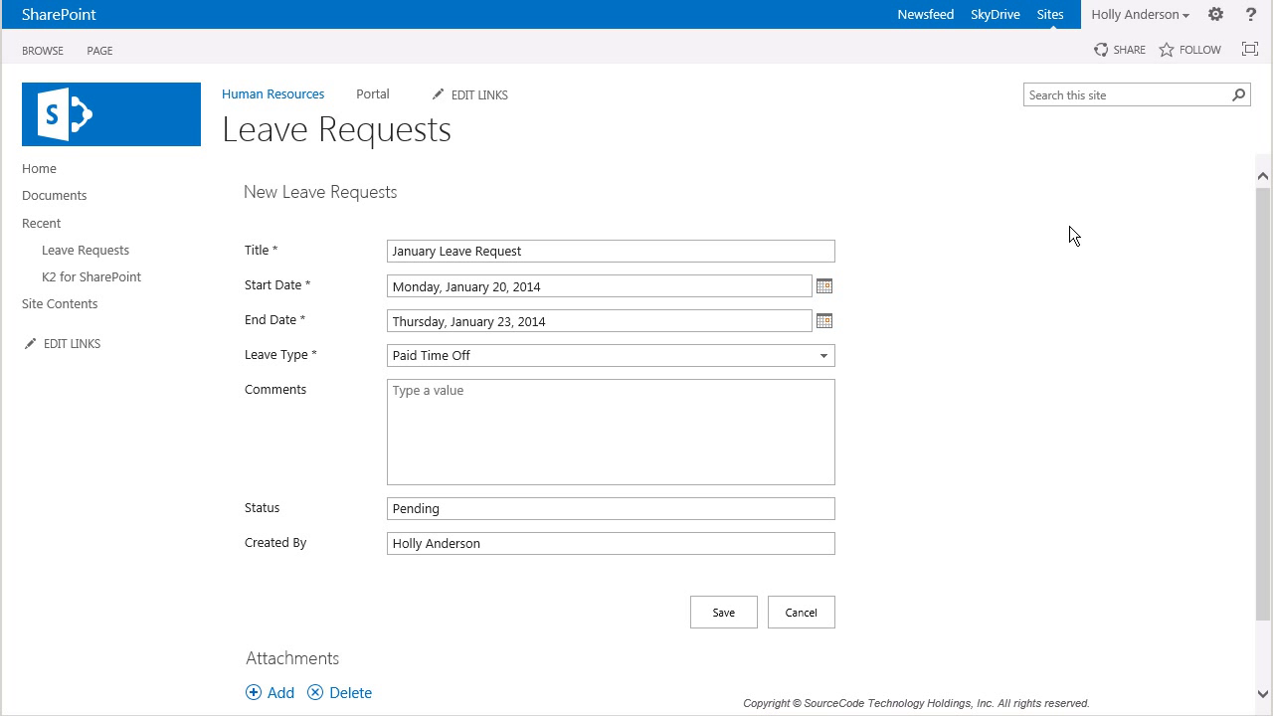
Save the new January Leave Request, then switch to the manager's K2 Workspace and refresh the worklist.
click(724, 613)
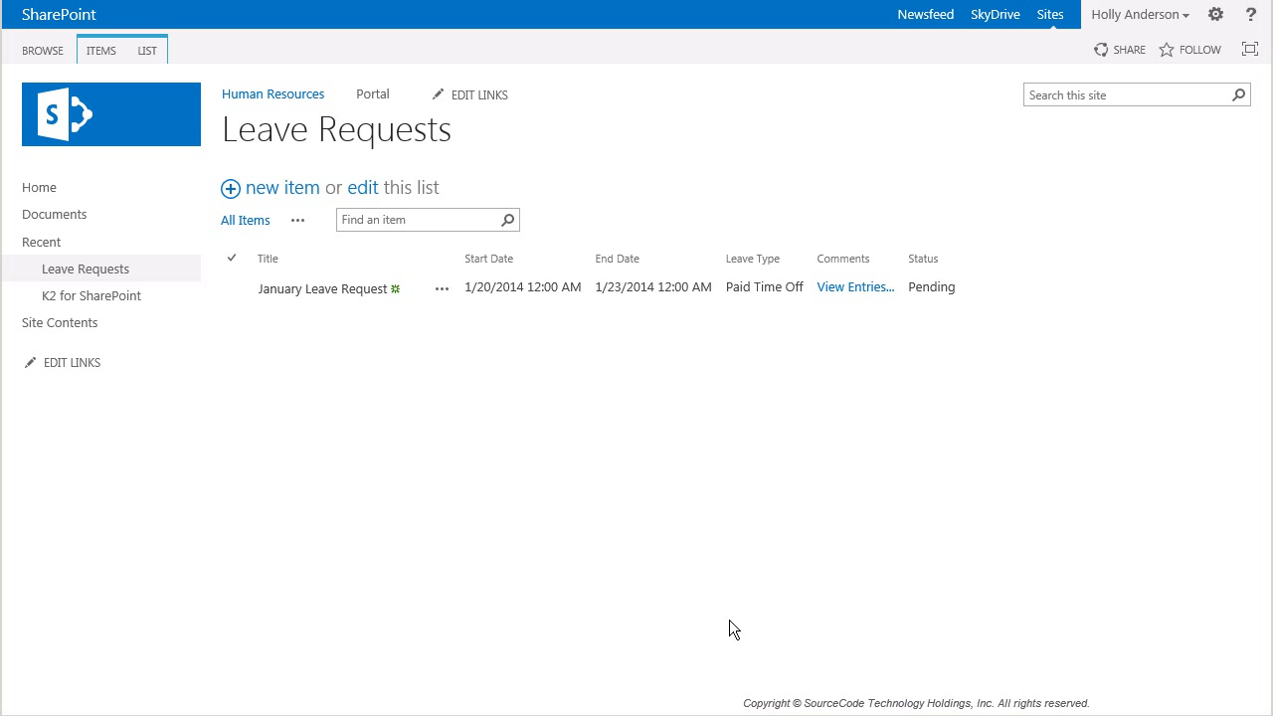
key(alt+Tab)
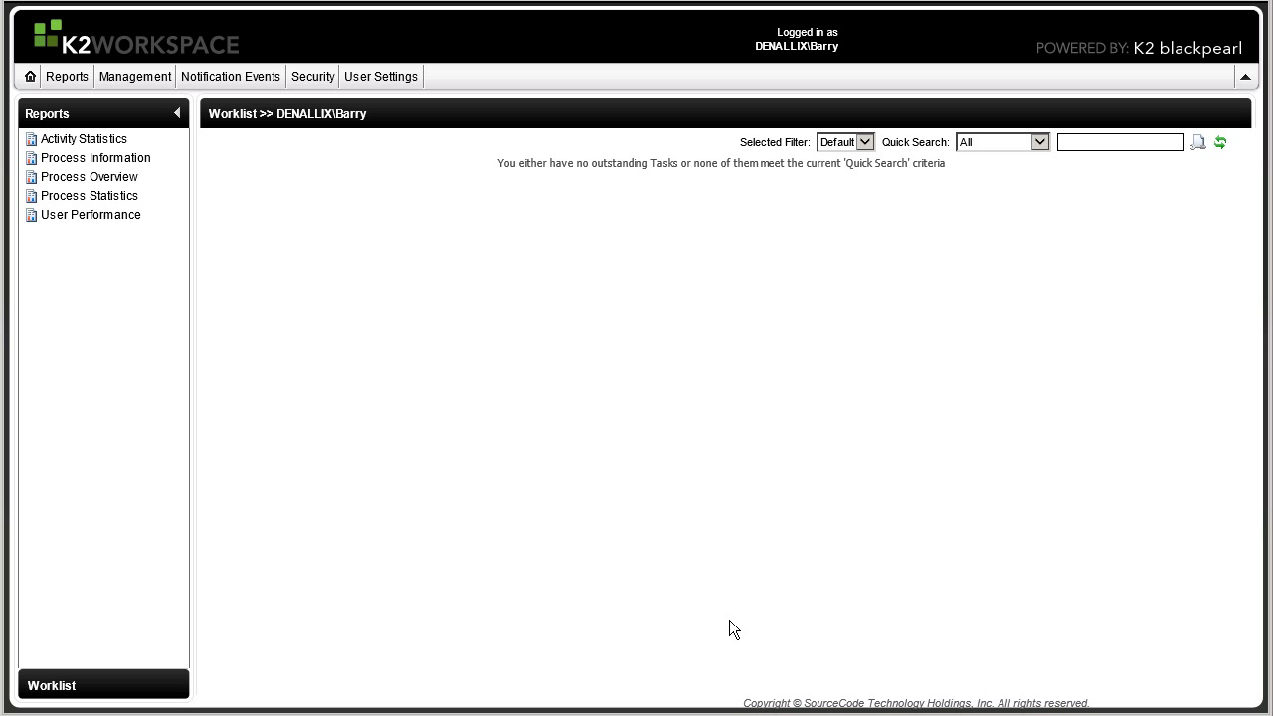
click(1231, 159)
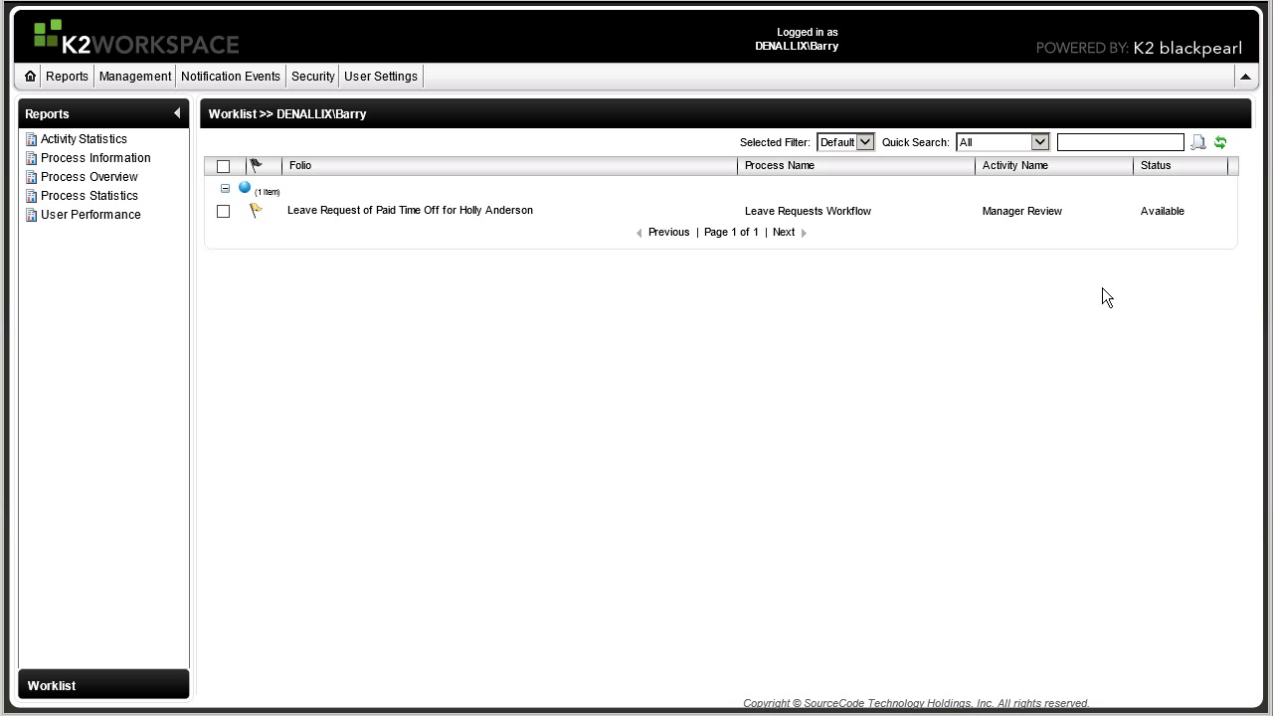
Switch to the administrator's K2 Workspace and refresh the Process Instances report for the Leave Requests Workflow.
key(alt+Tab)
key(alt+Tab)
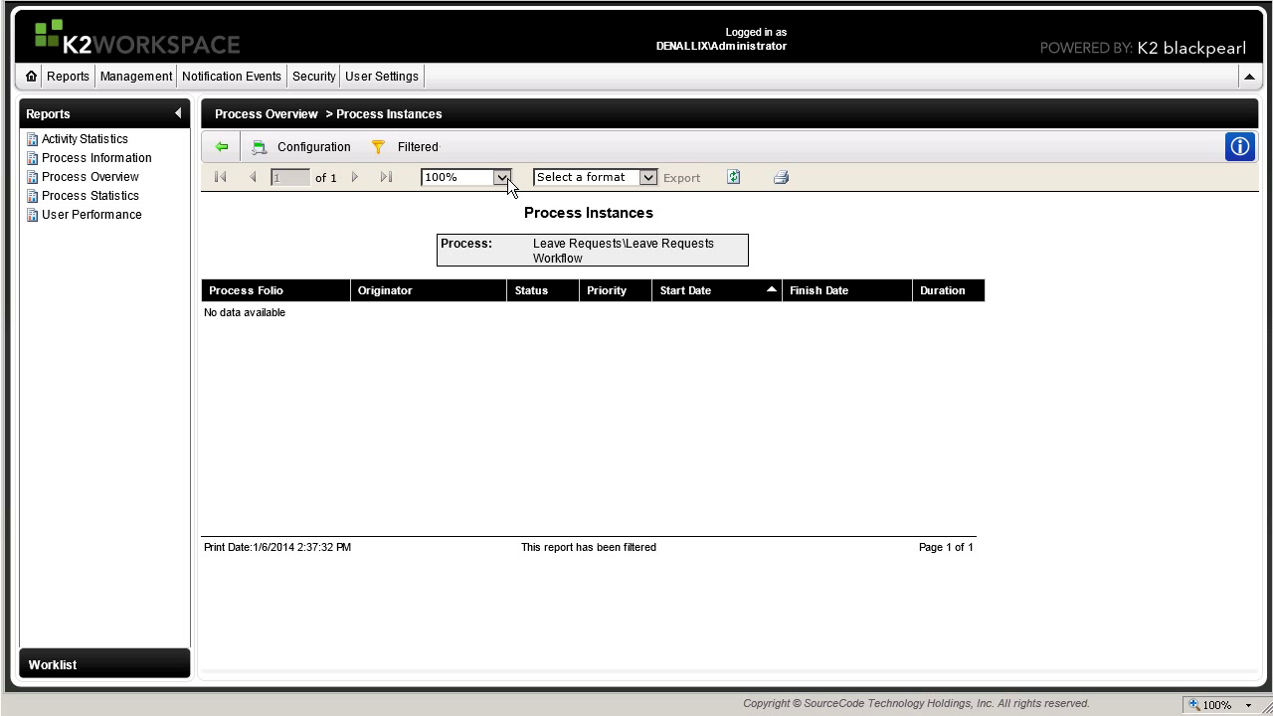
click(734, 178)
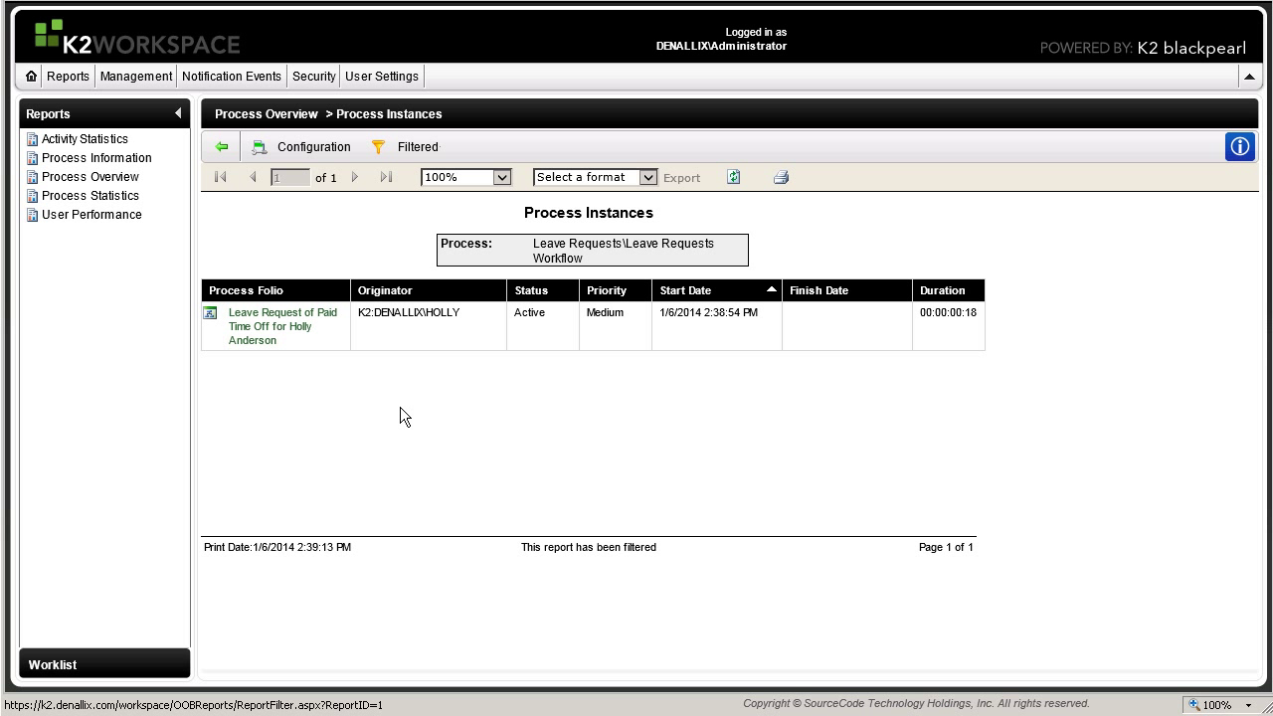
Return to the manager's worklist and perform the Change Dates action on the Manager Review leave request task.
key(alt+Tab)
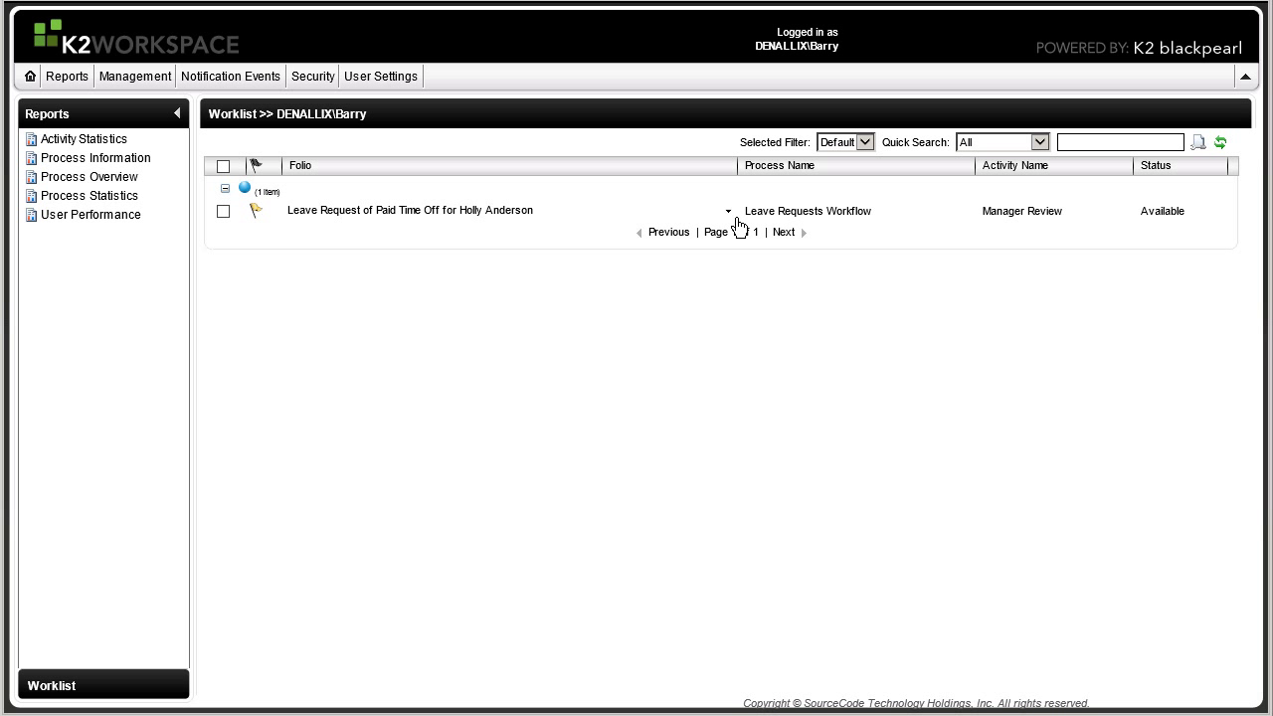
click(735, 220)
mouse_move(729, 368)
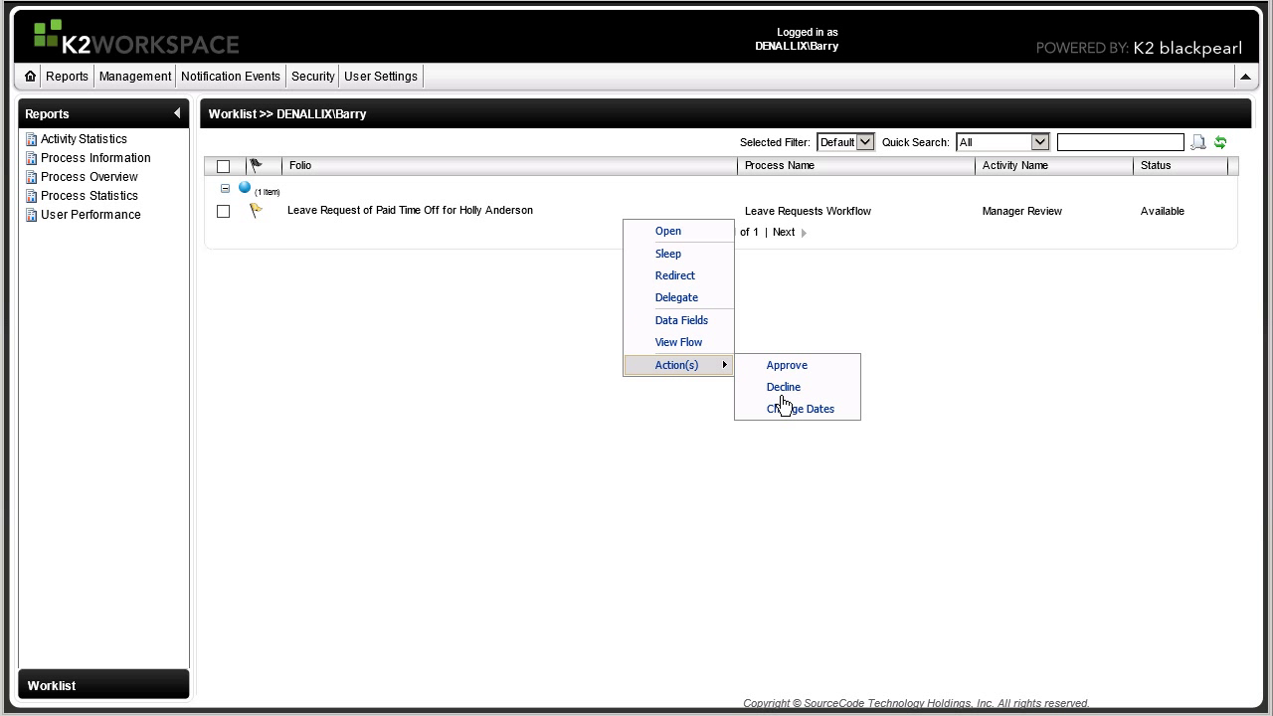
click(798, 409)
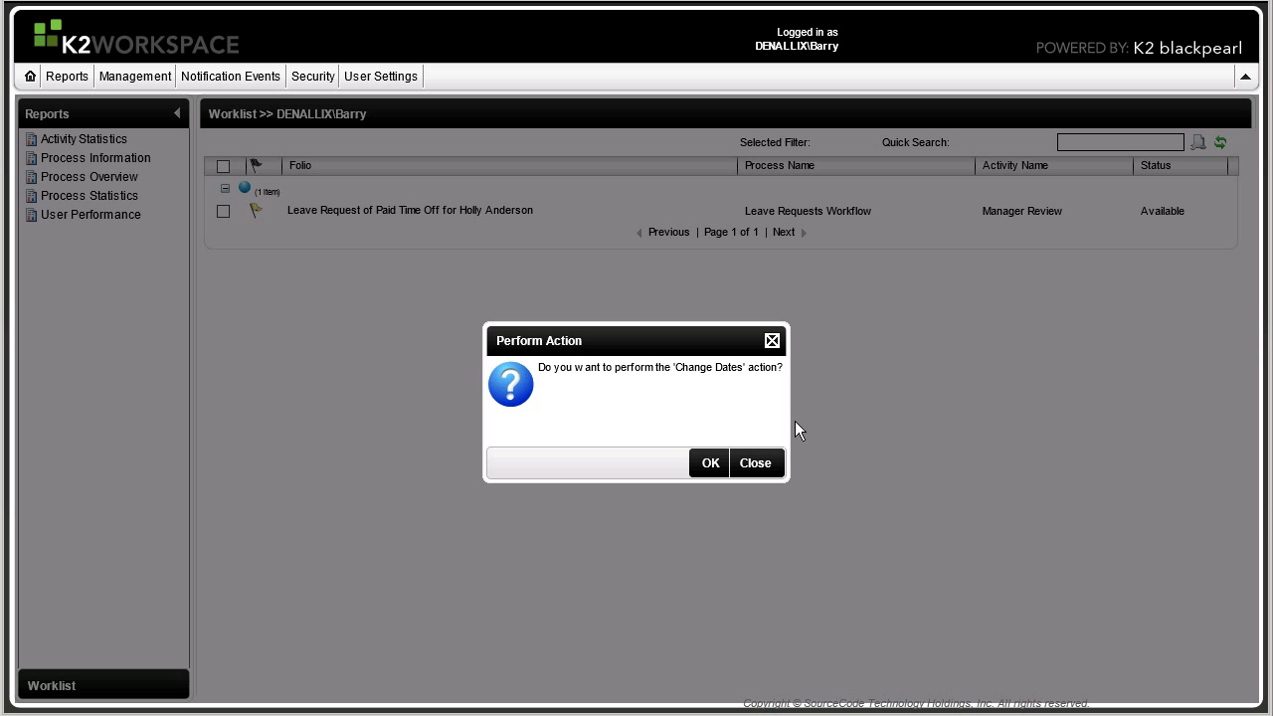
click(711, 463)
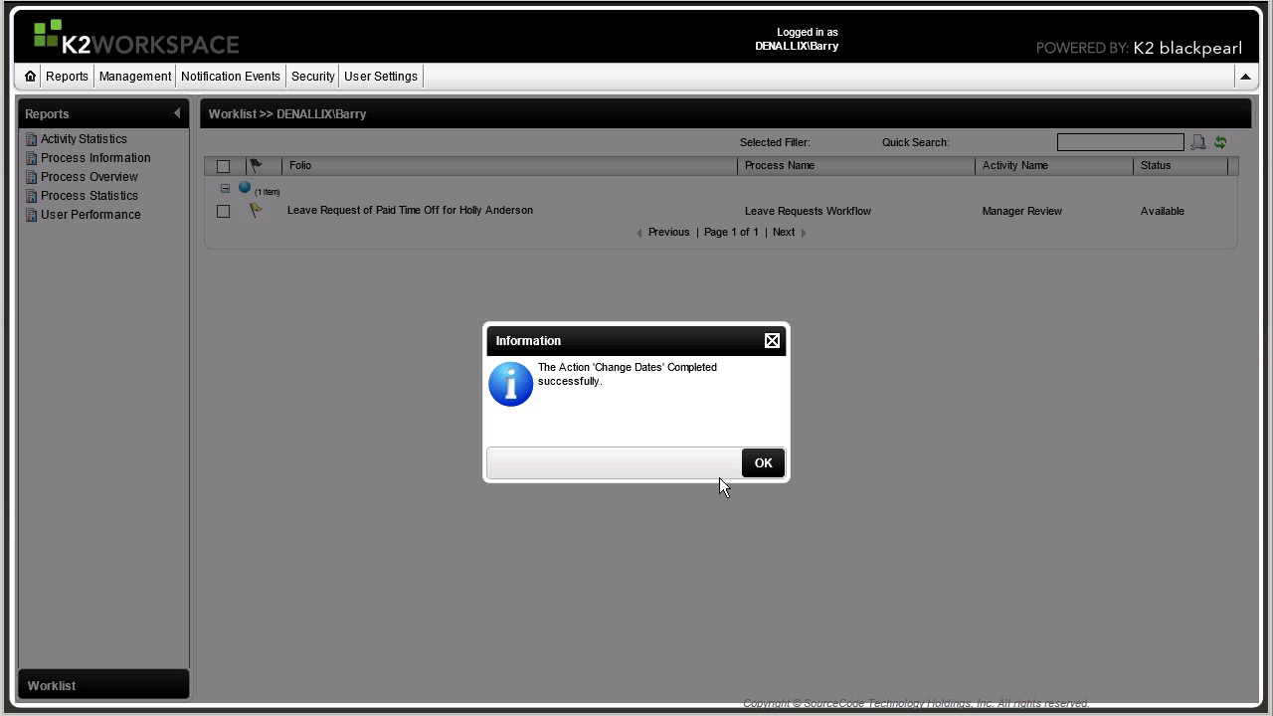
click(762, 473)
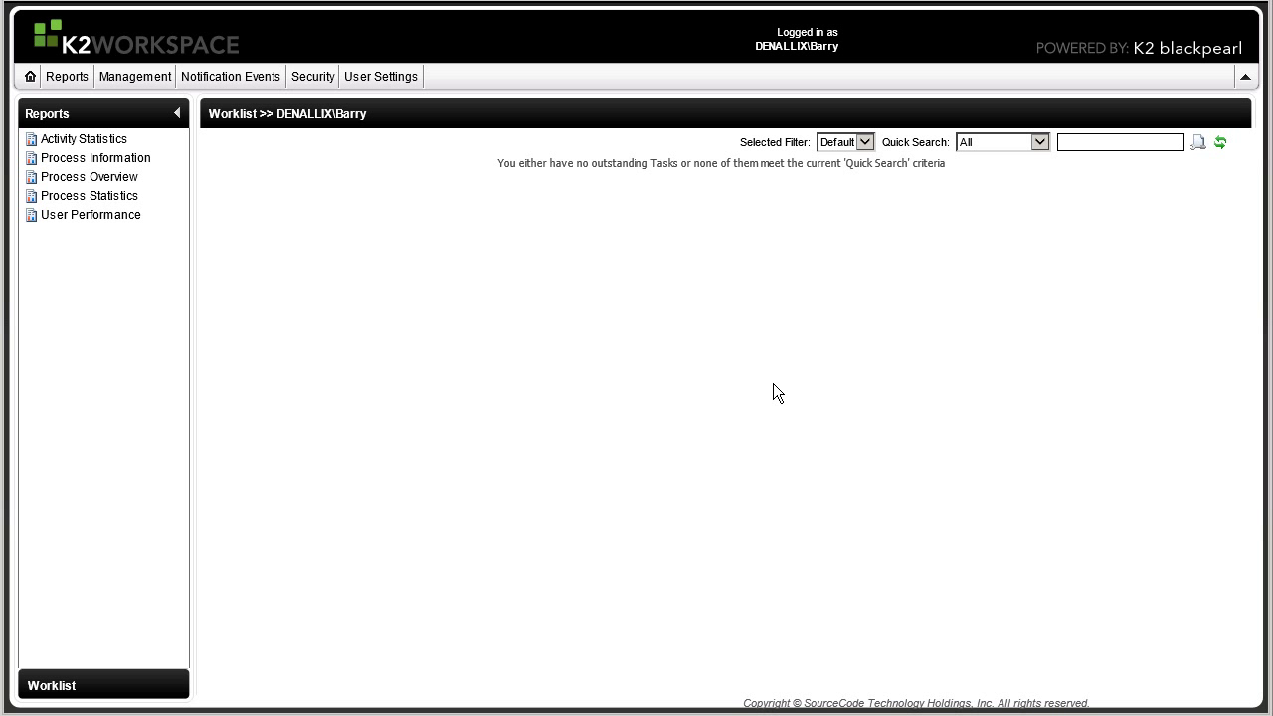
Switch to the employee's K2 Workspace, refresh the worklist, and open the Employee Change Dates task form.
key(alt+Tab)
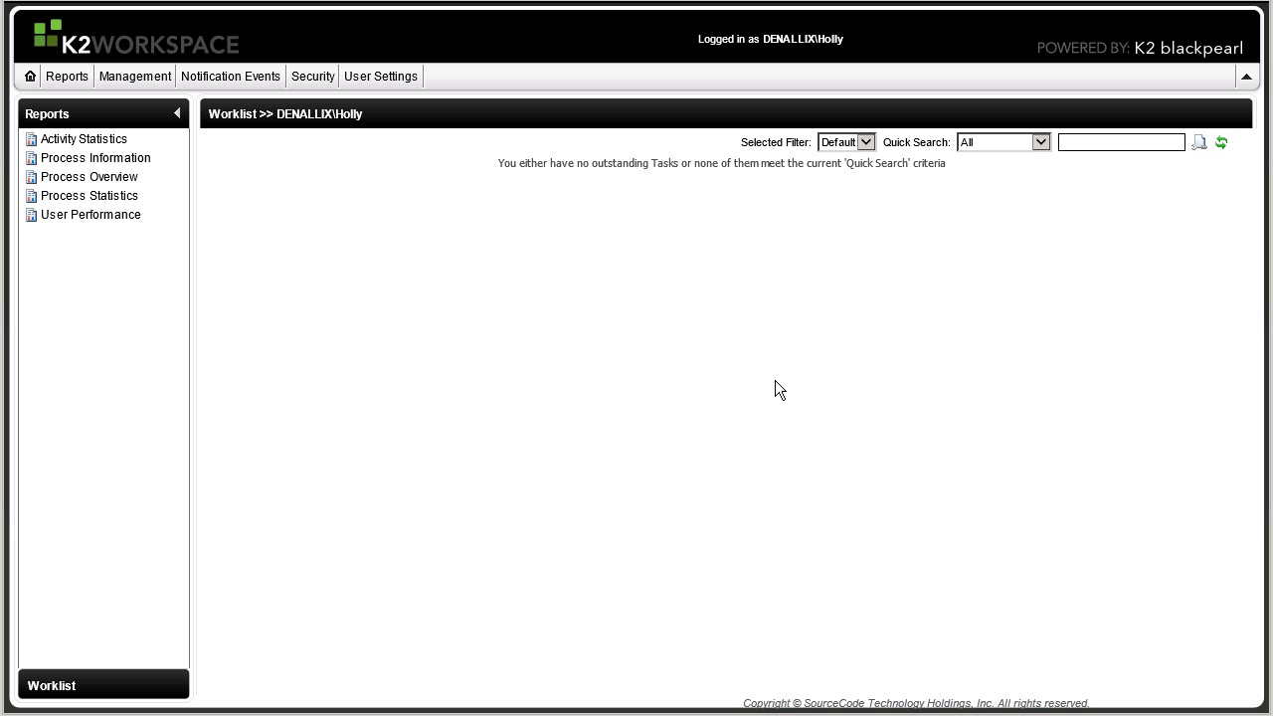
click(1231, 154)
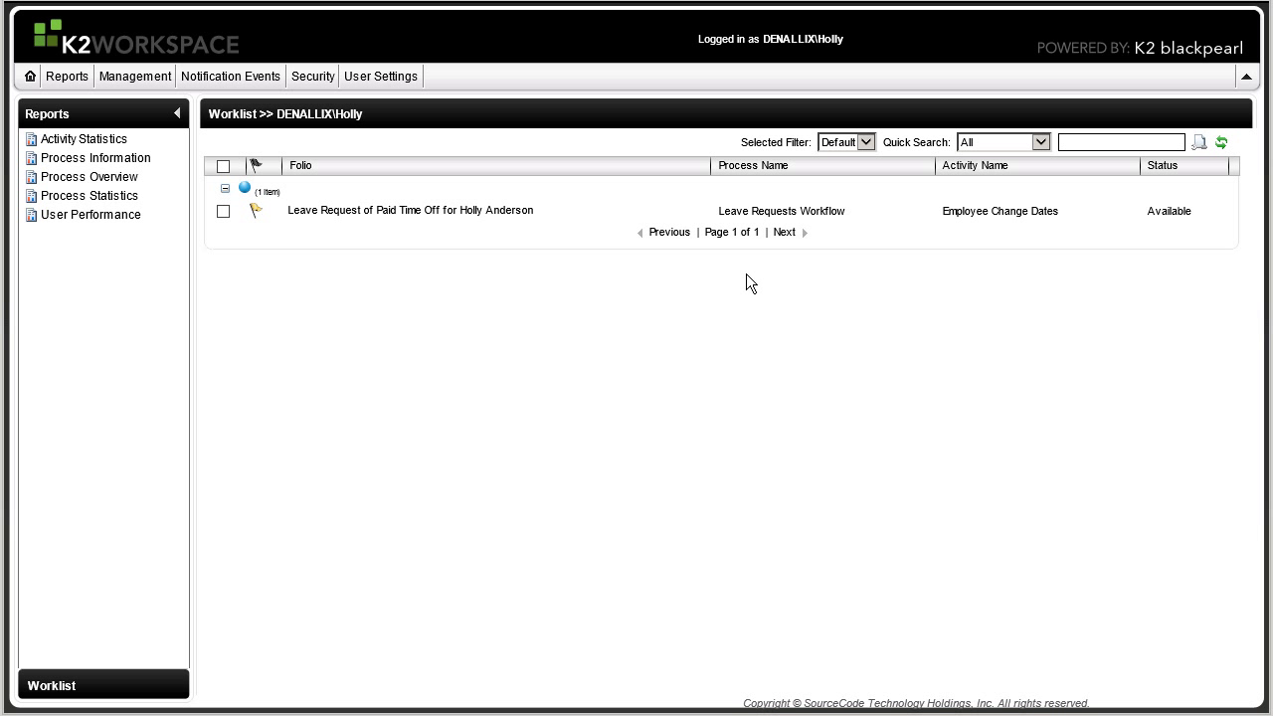
click(713, 225)
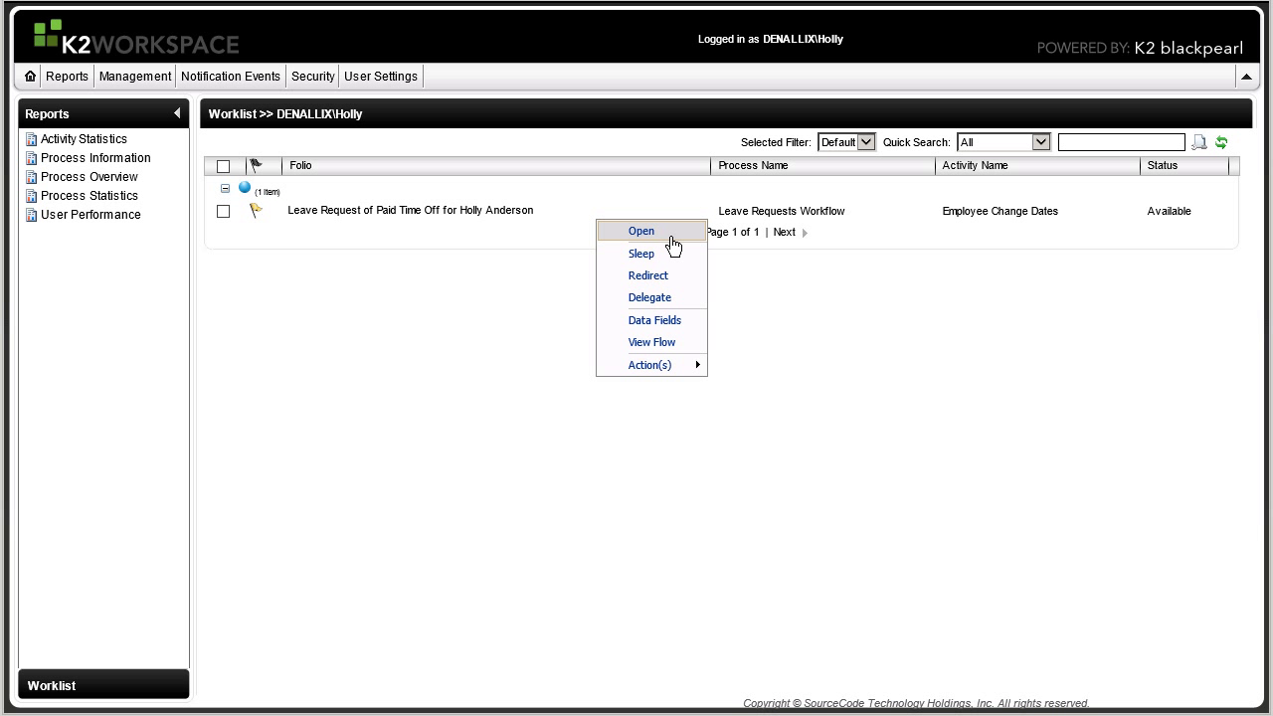
click(671, 236)
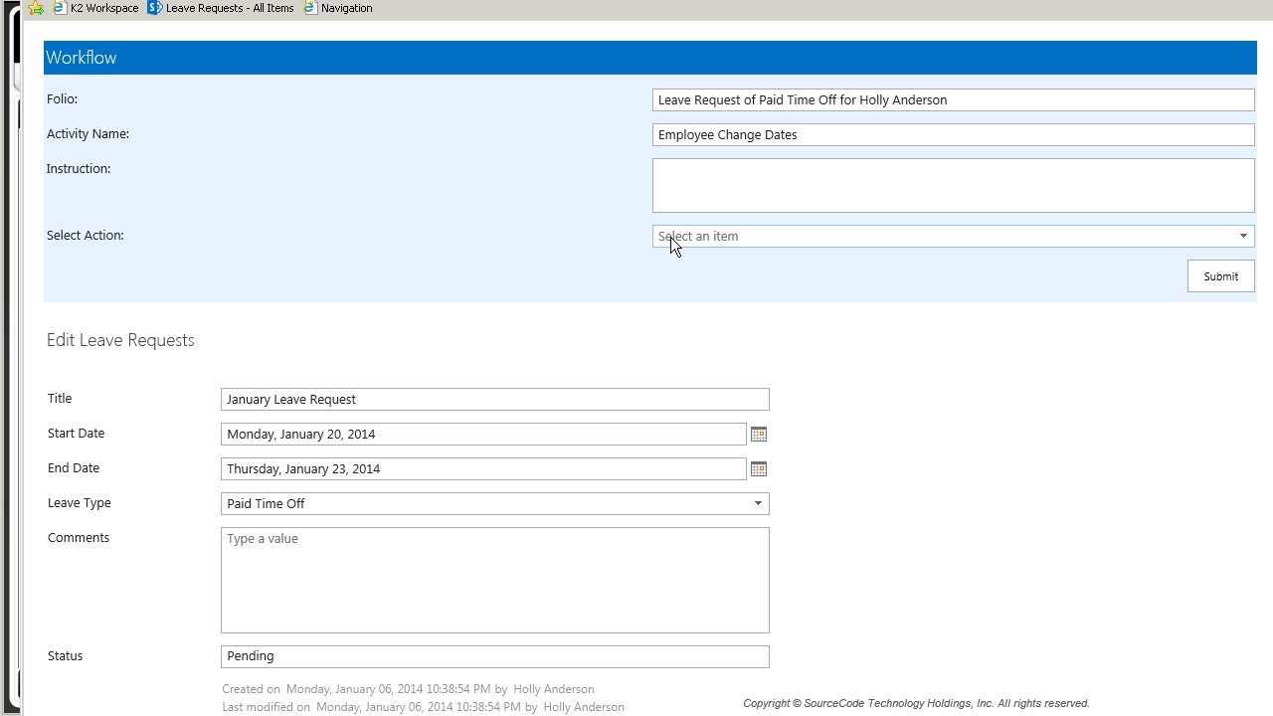
Set the leave request's End Date to Friday, January 24, 2014 and save the item.
click(760, 476)
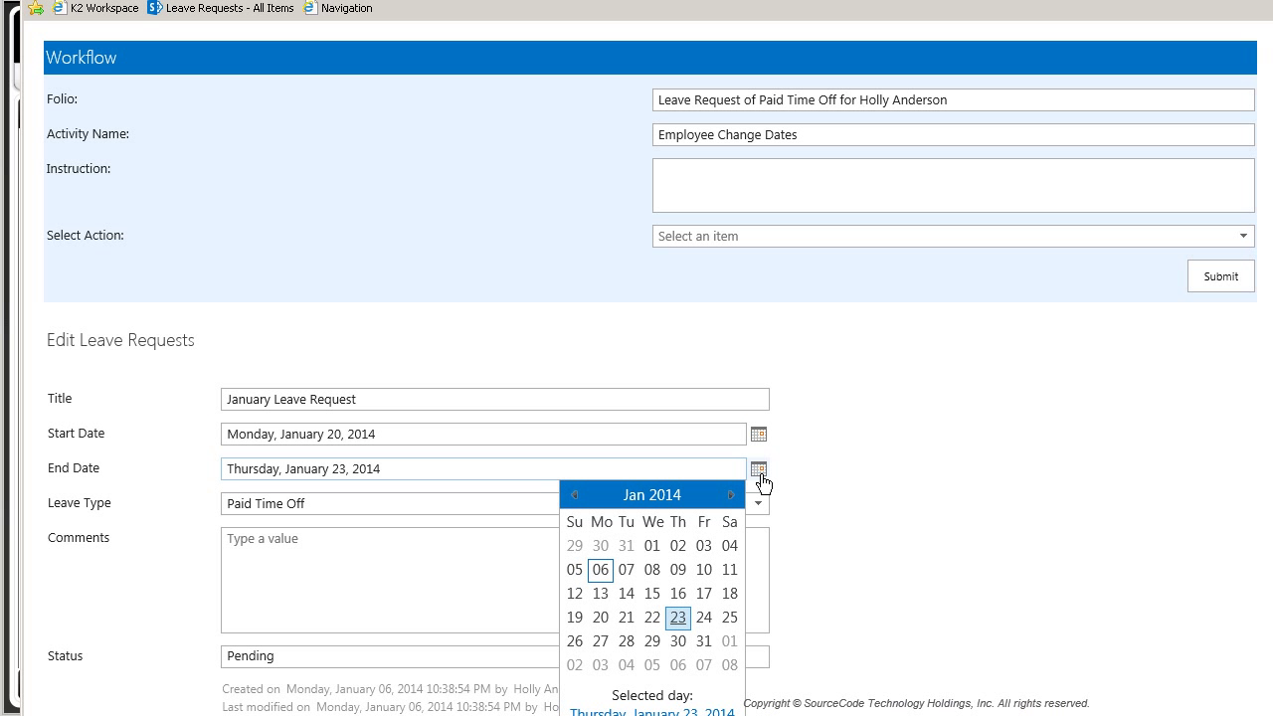
click(712, 619)
scroll(711, 622, down, 2)
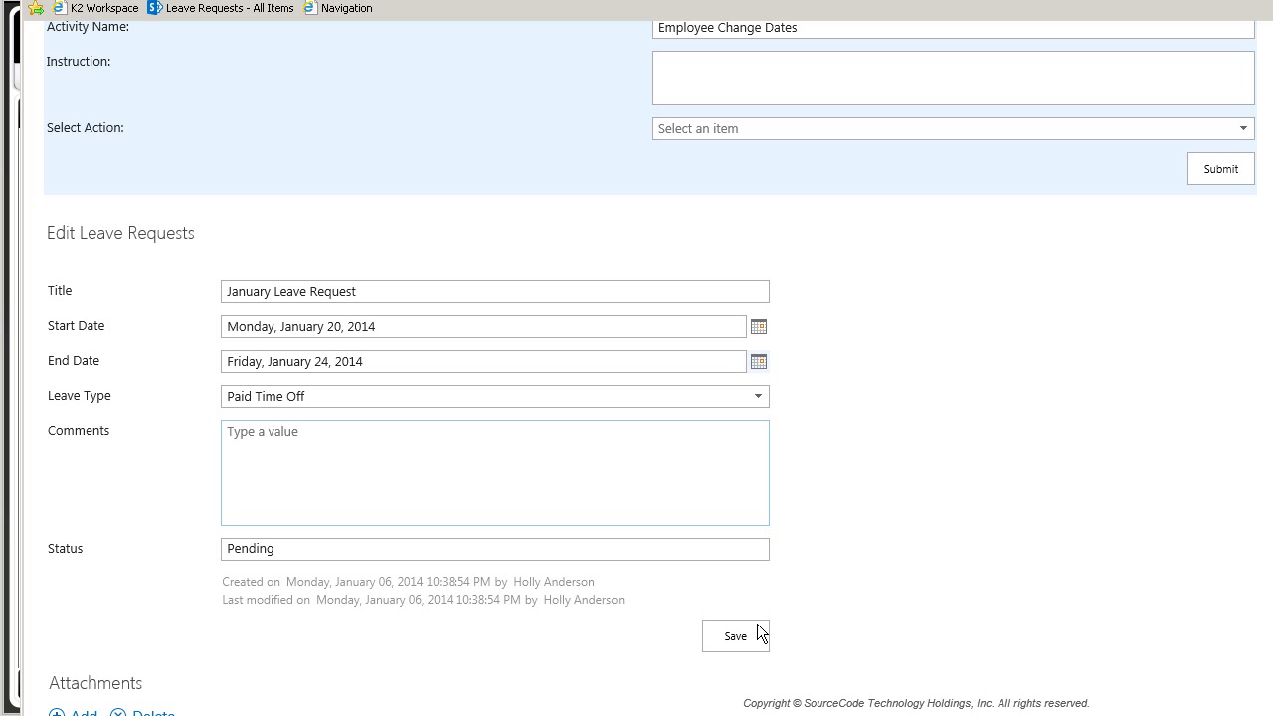
click(751, 642)
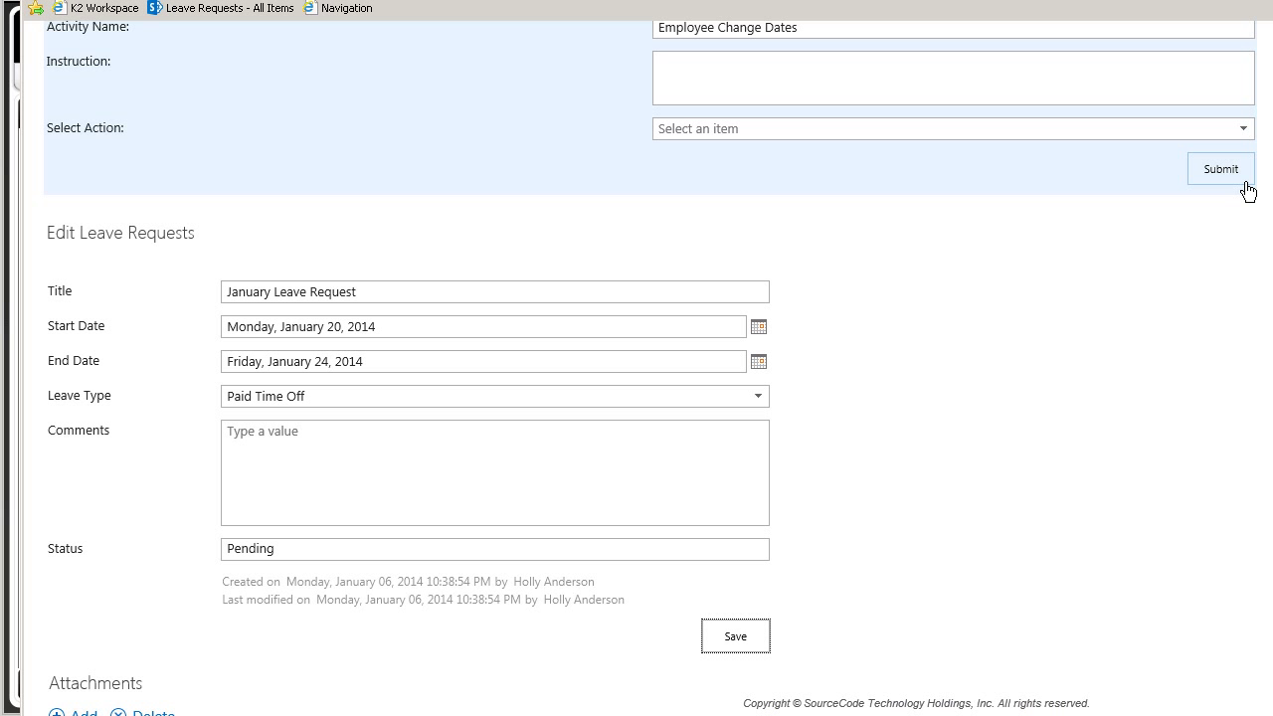
Submit the Employee Change Dates task with the Complete action and dismiss the notification.
click(1092, 132)
click(858, 197)
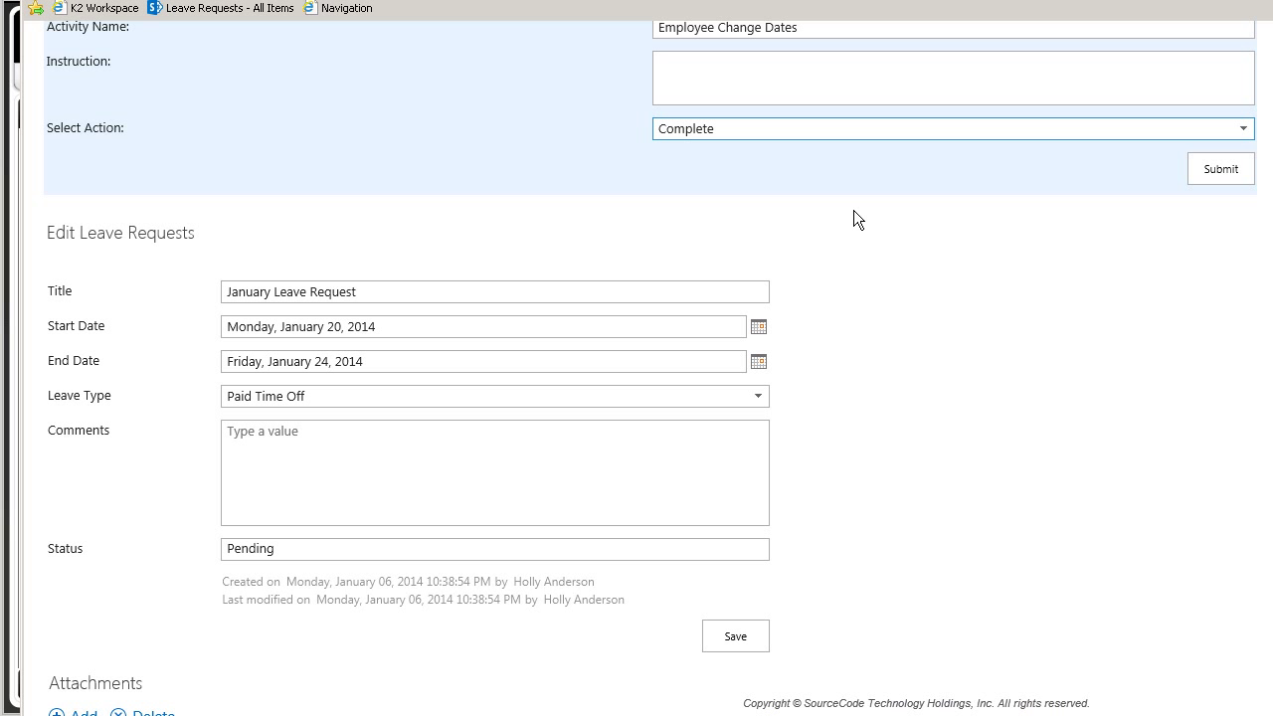
click(1220, 182)
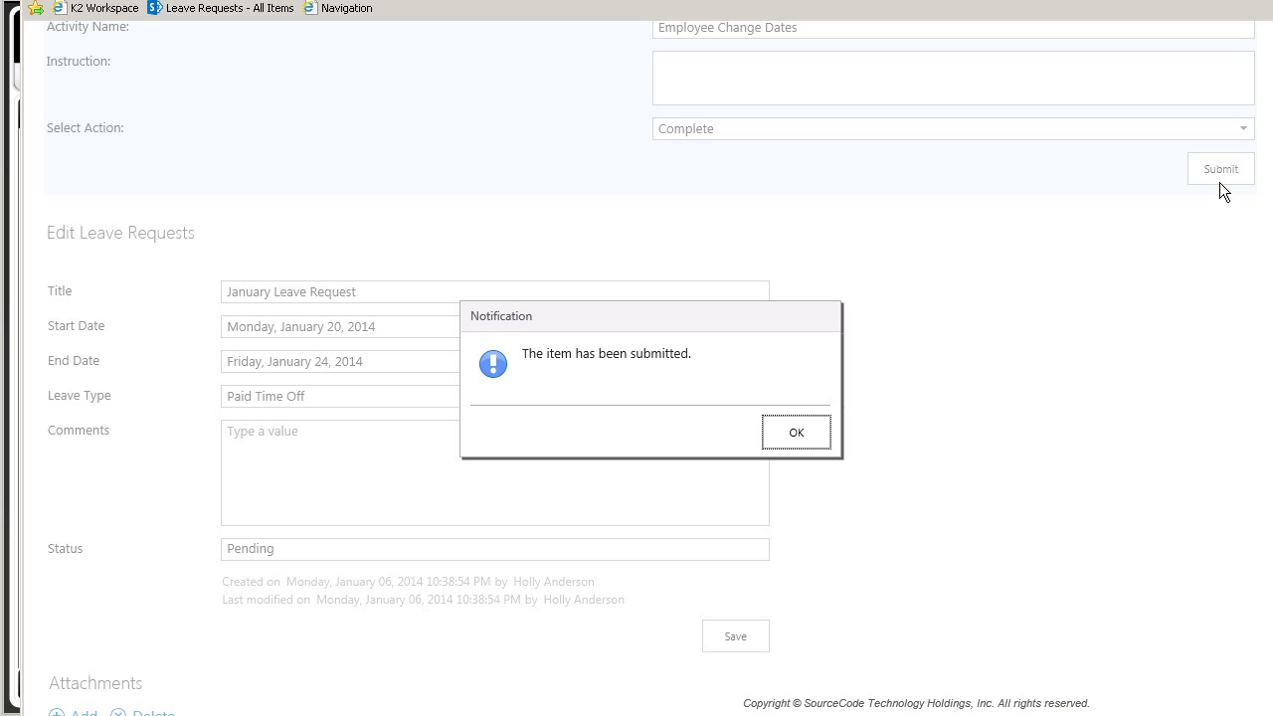
click(796, 433)
Switch back to the manager's K2 Workspace and refresh the worklist to check for the revised leave request.
key(alt+Tab)
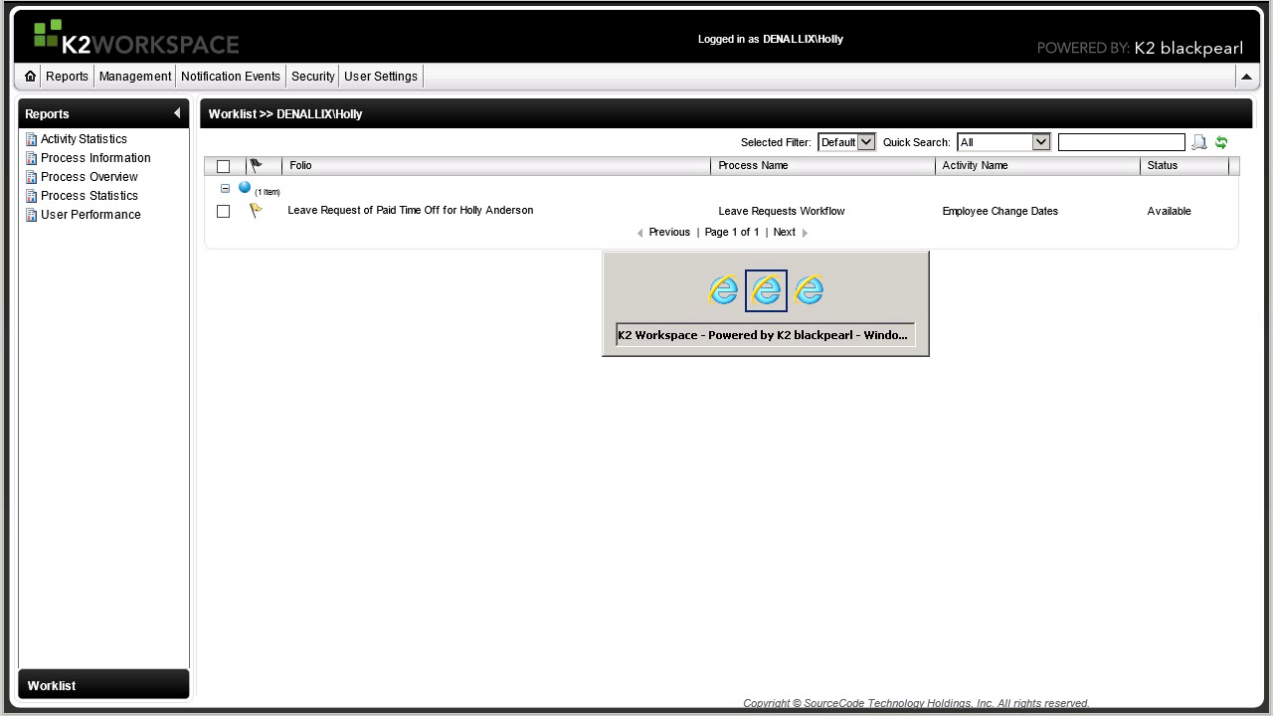
click(1221, 142)
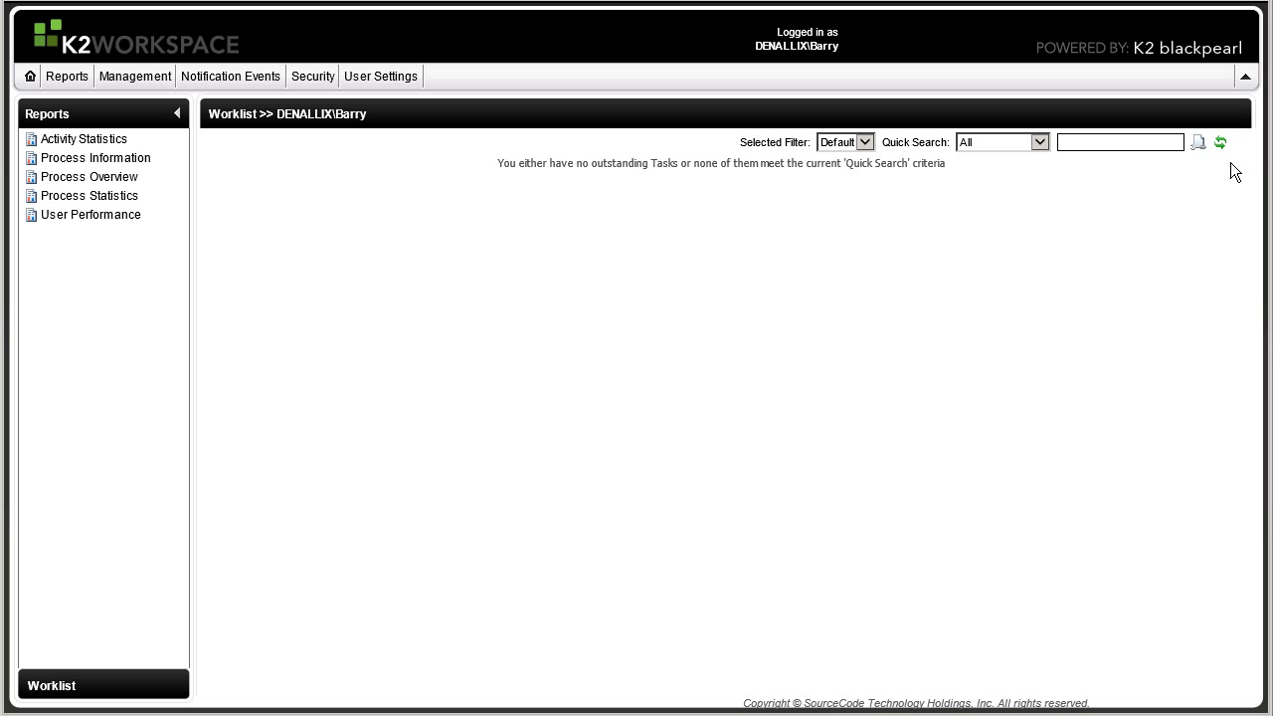